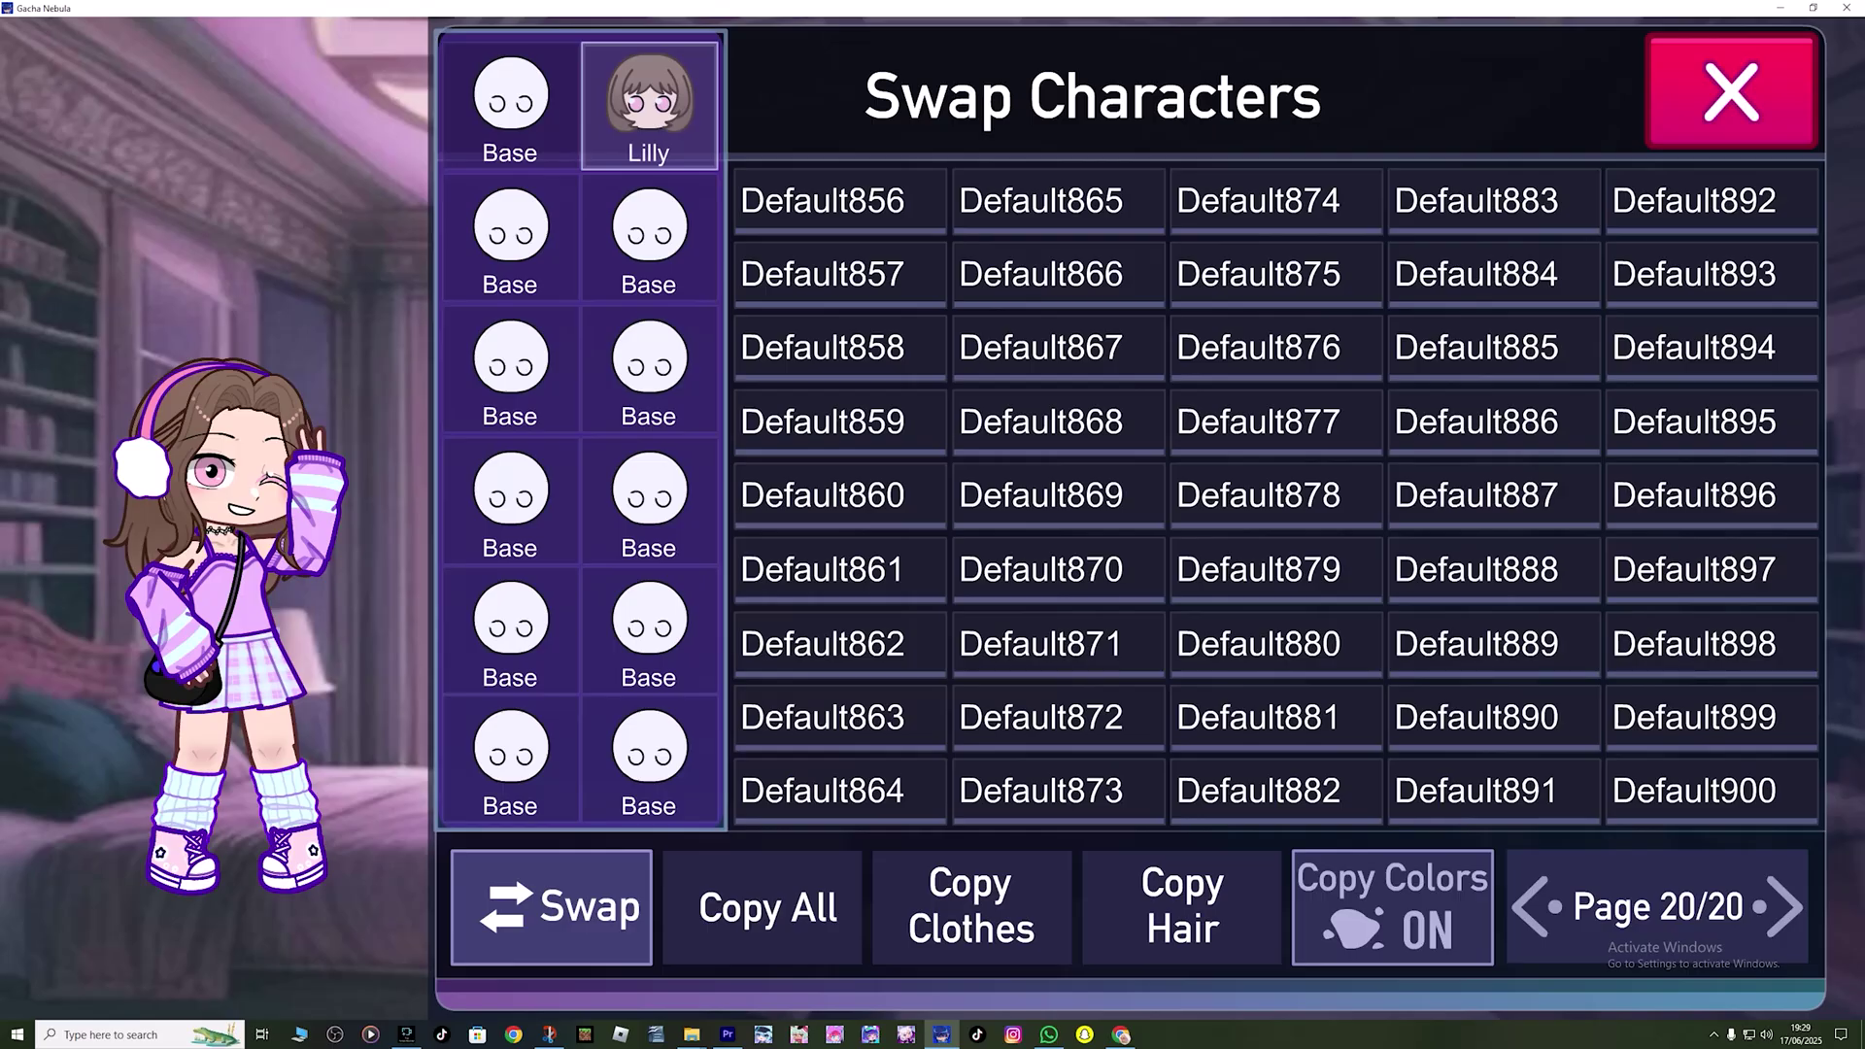
Look through the character's clothing options, including the jacket catalogue, the list of adjustable items and the Face Acc 1 adjustments
{"action": "key", "text": "Escape"}
{"action": "left_click", "coordinate": [1269, 529]}
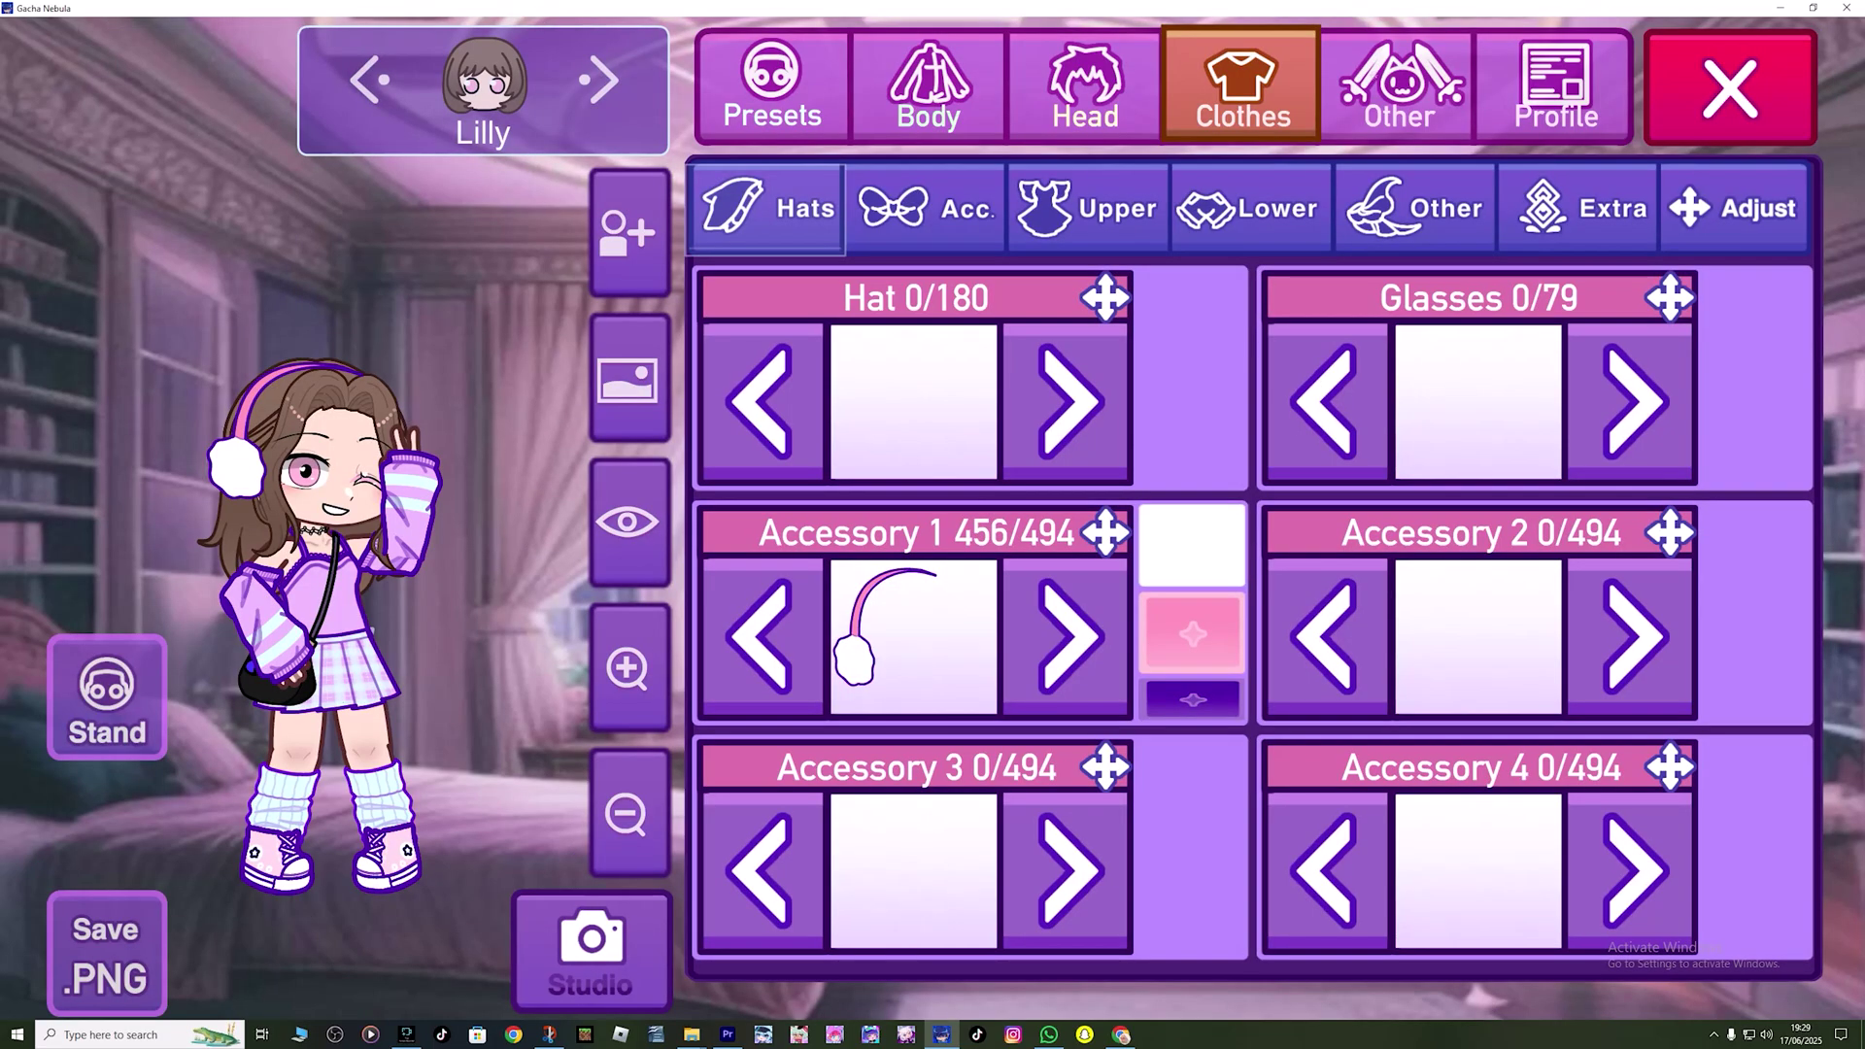
{"action": "left_click", "coordinate": [1091, 208]}
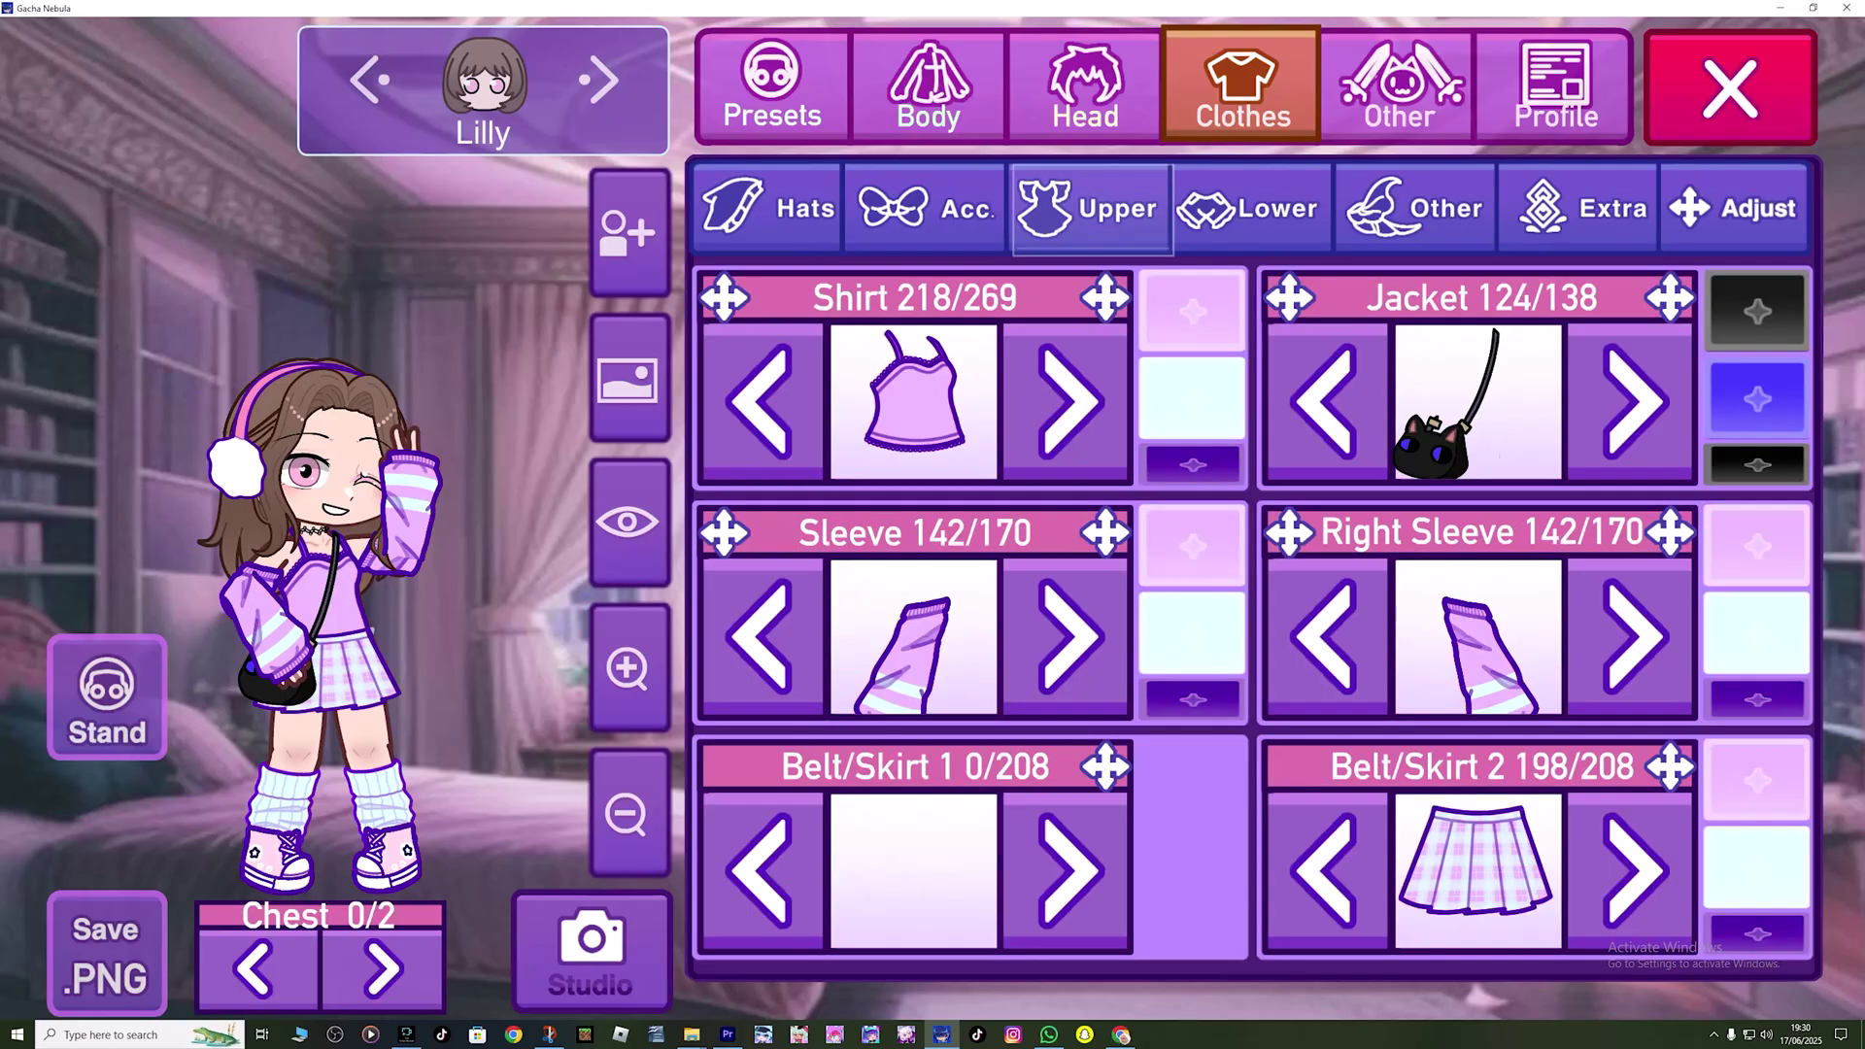
{"action": "left_click", "coordinate": [1477, 402]}
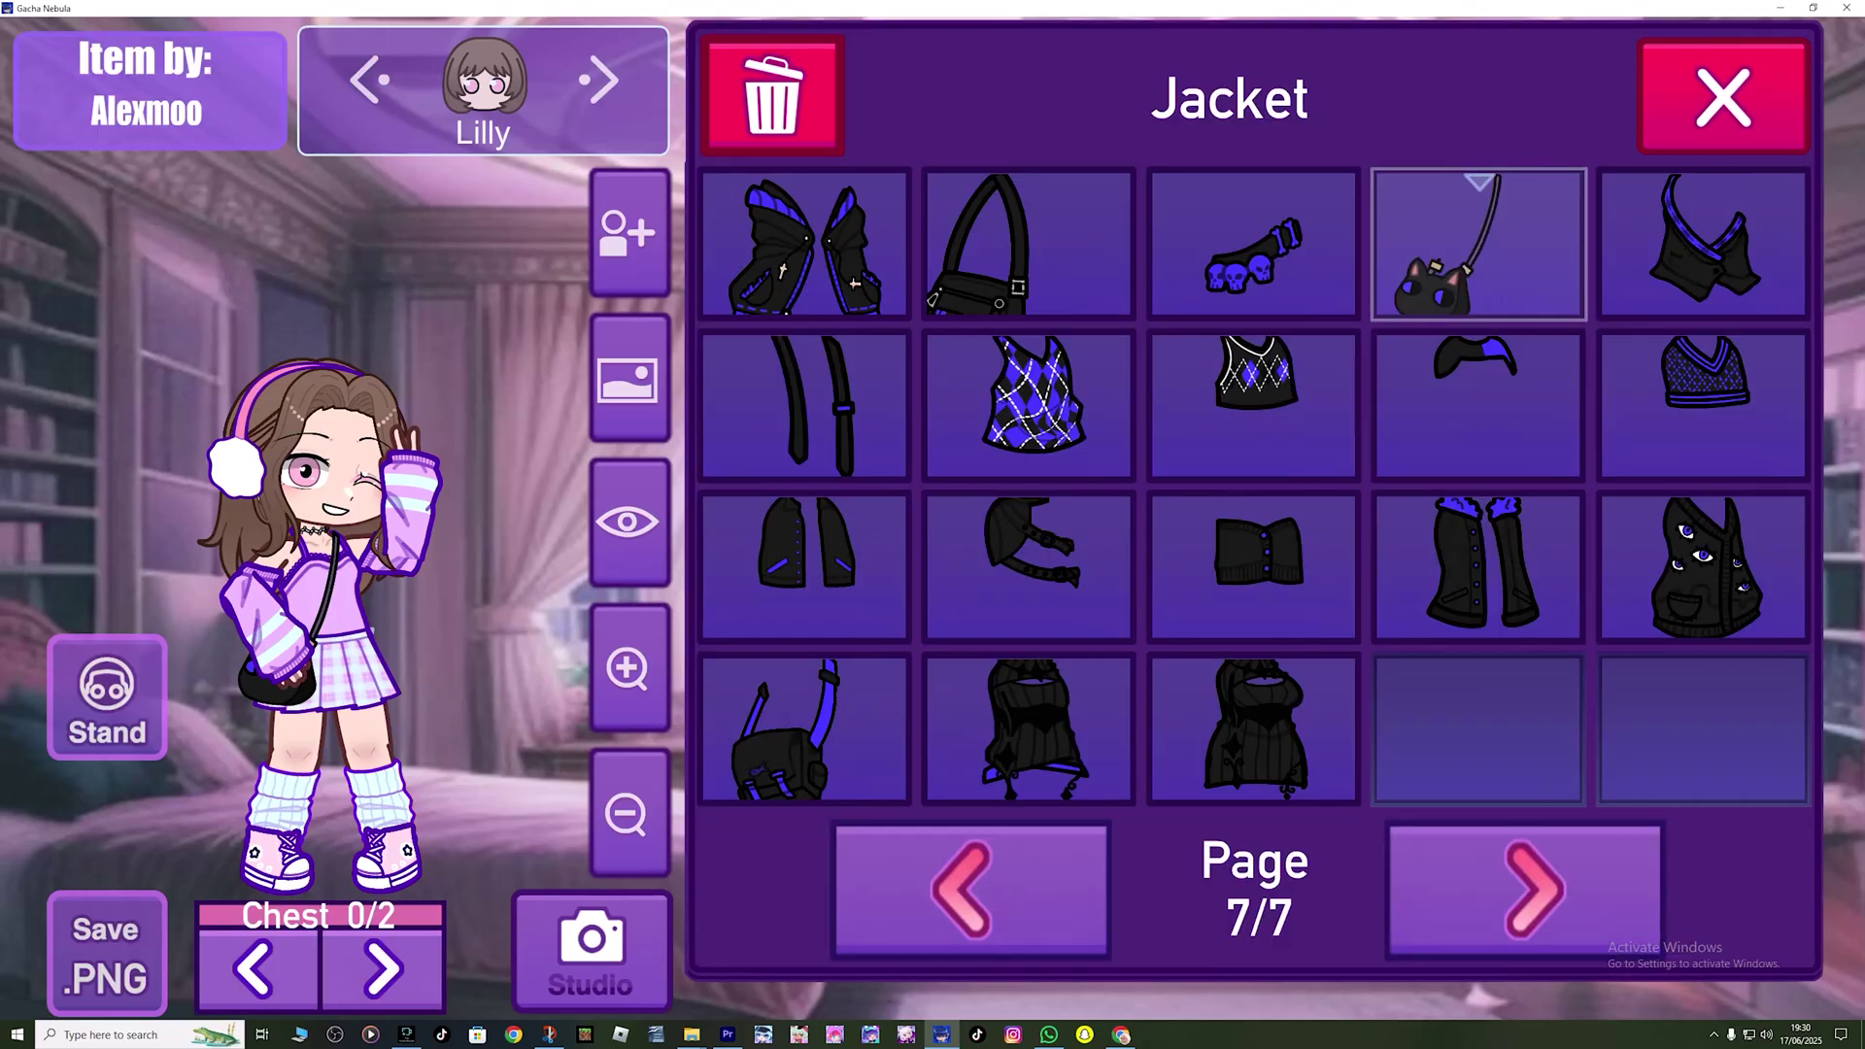
{"action": "left_click", "coordinate": [970, 889]}
{"action": "left_click", "coordinate": [1722, 97]}
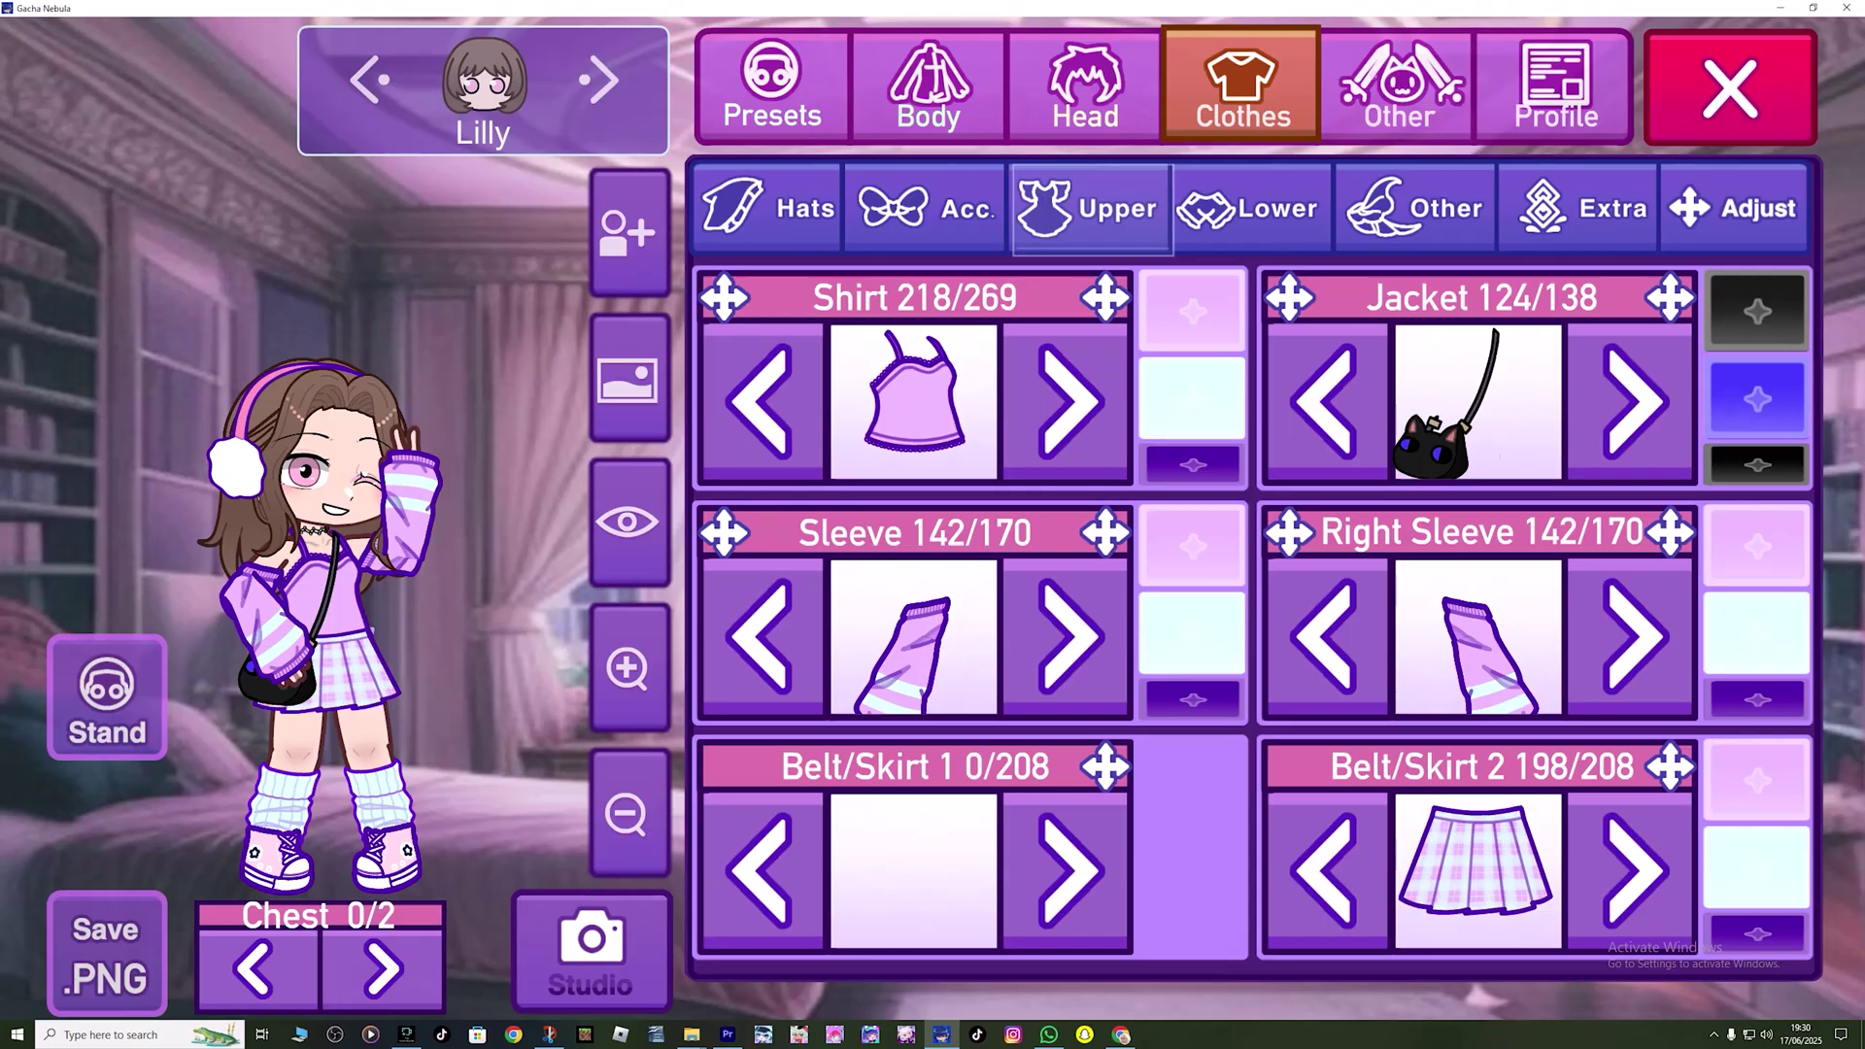
{"action": "left_click", "coordinate": [627, 667]}
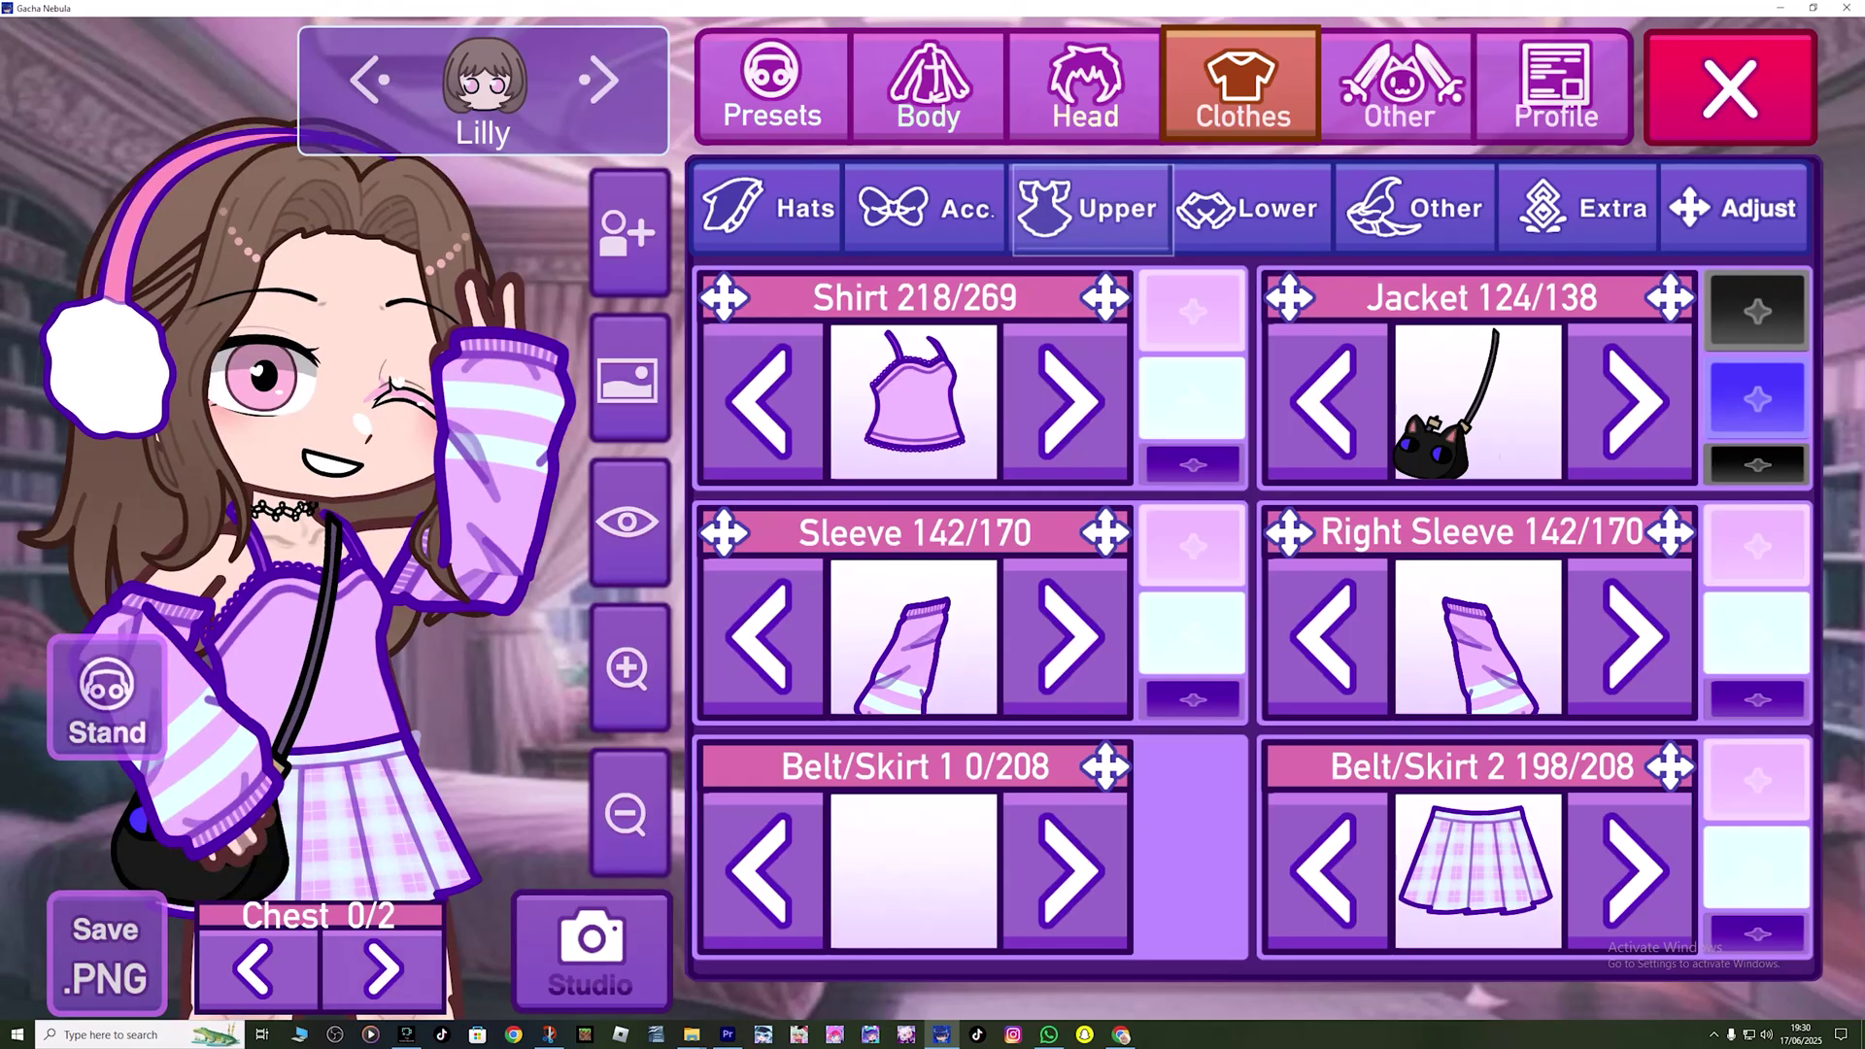
{"action": "left_click", "coordinate": [1575, 208]}
{"action": "left_click", "coordinate": [1733, 208]}
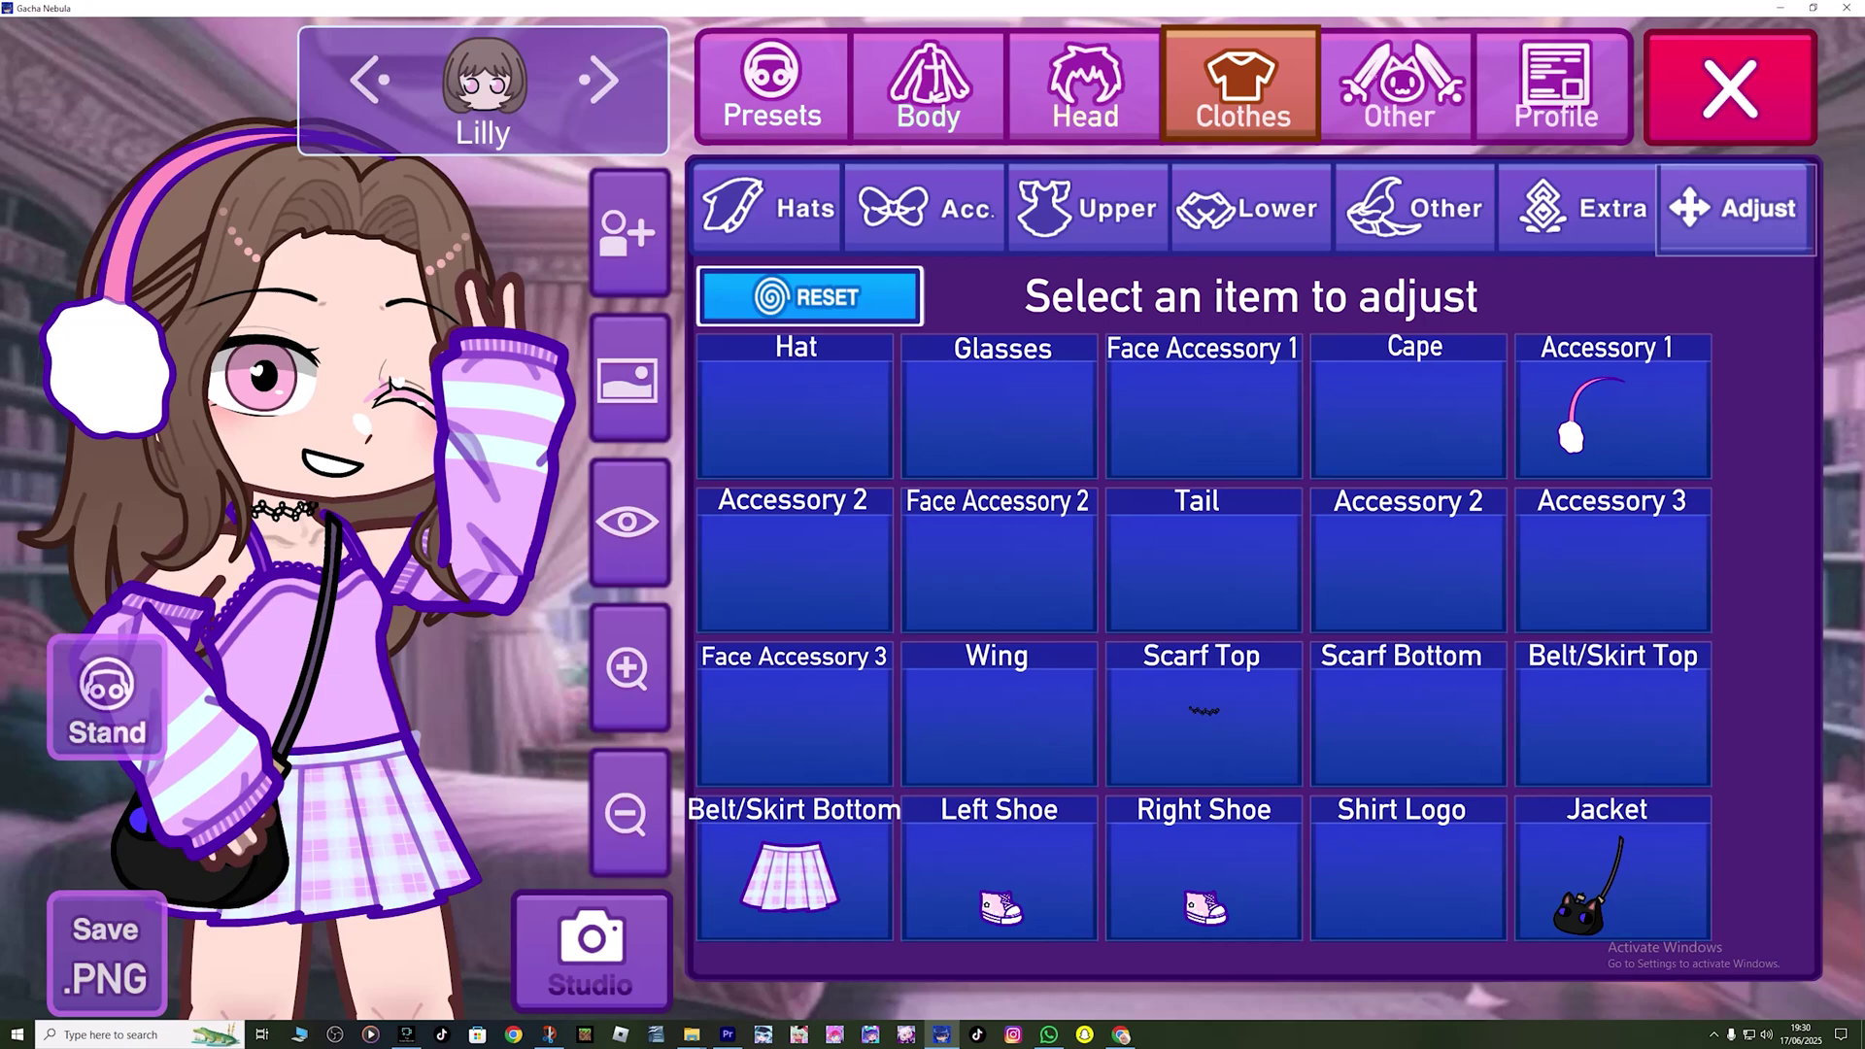
{"action": "left_click", "coordinate": [924, 207]}
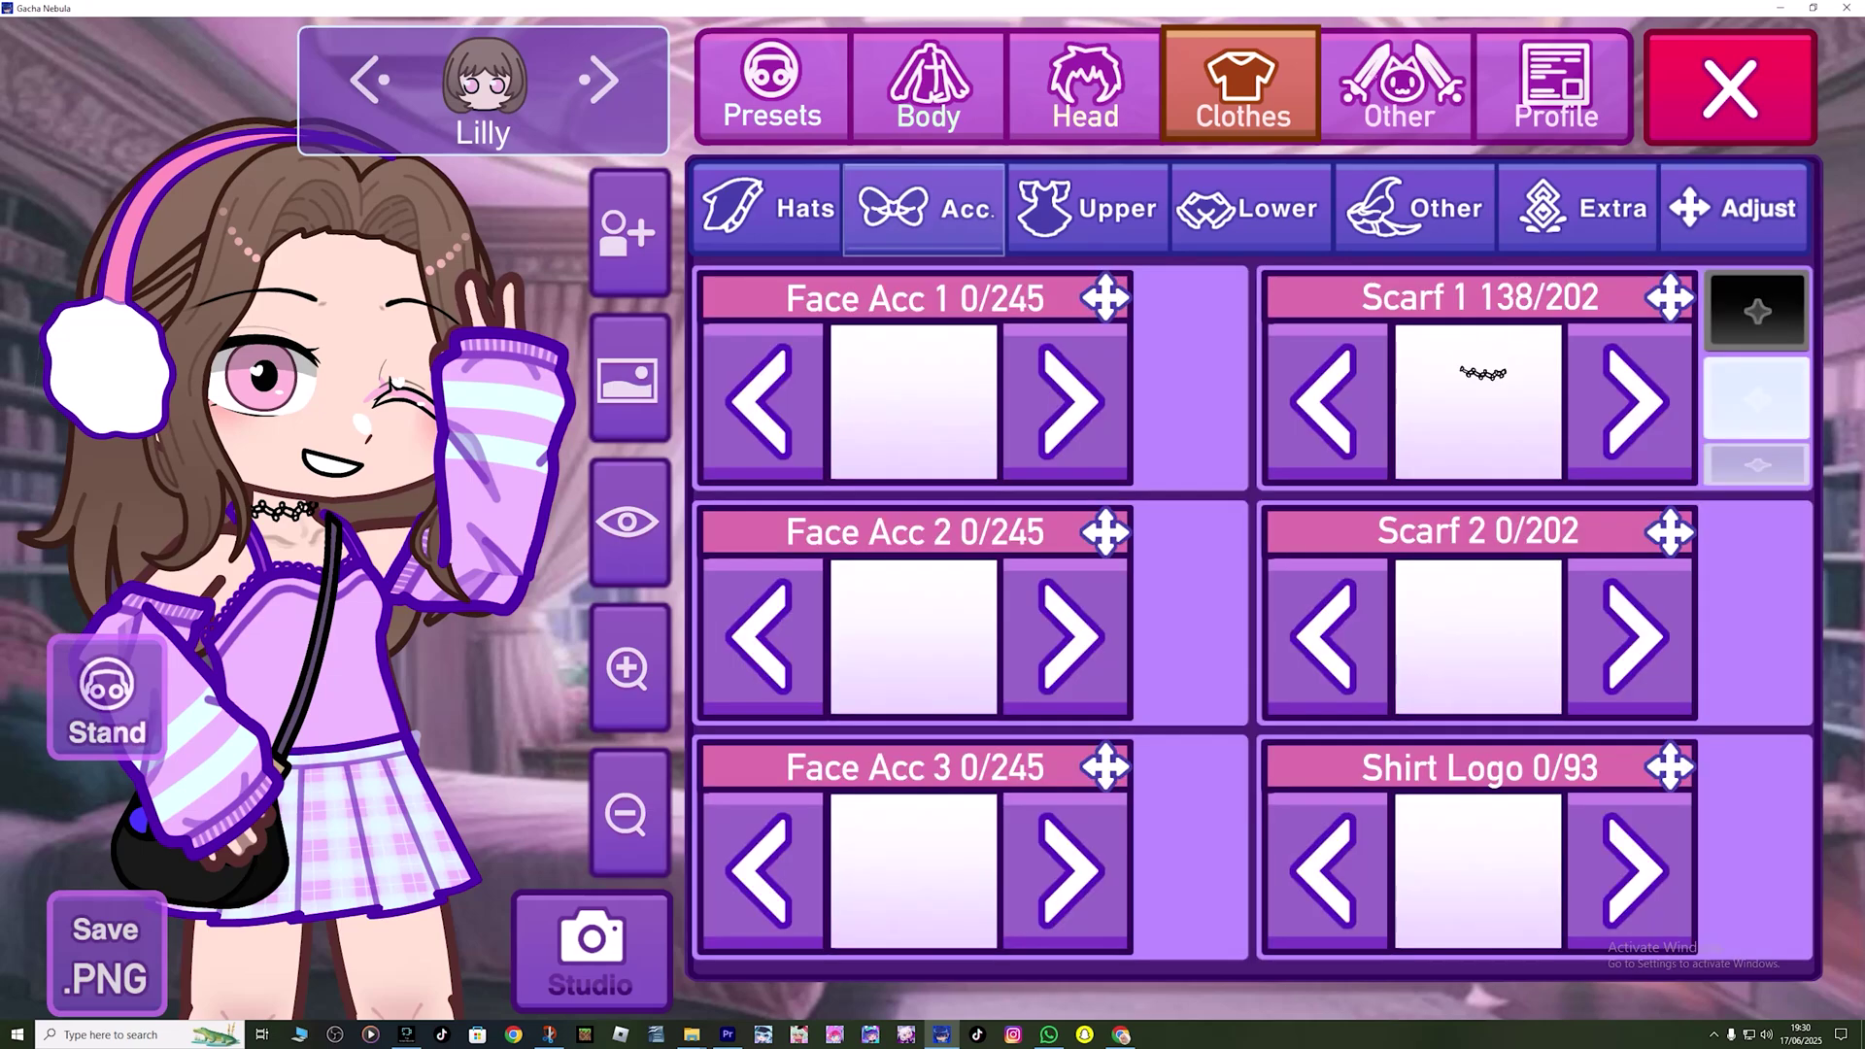
{"action": "left_click", "coordinate": [1105, 297]}
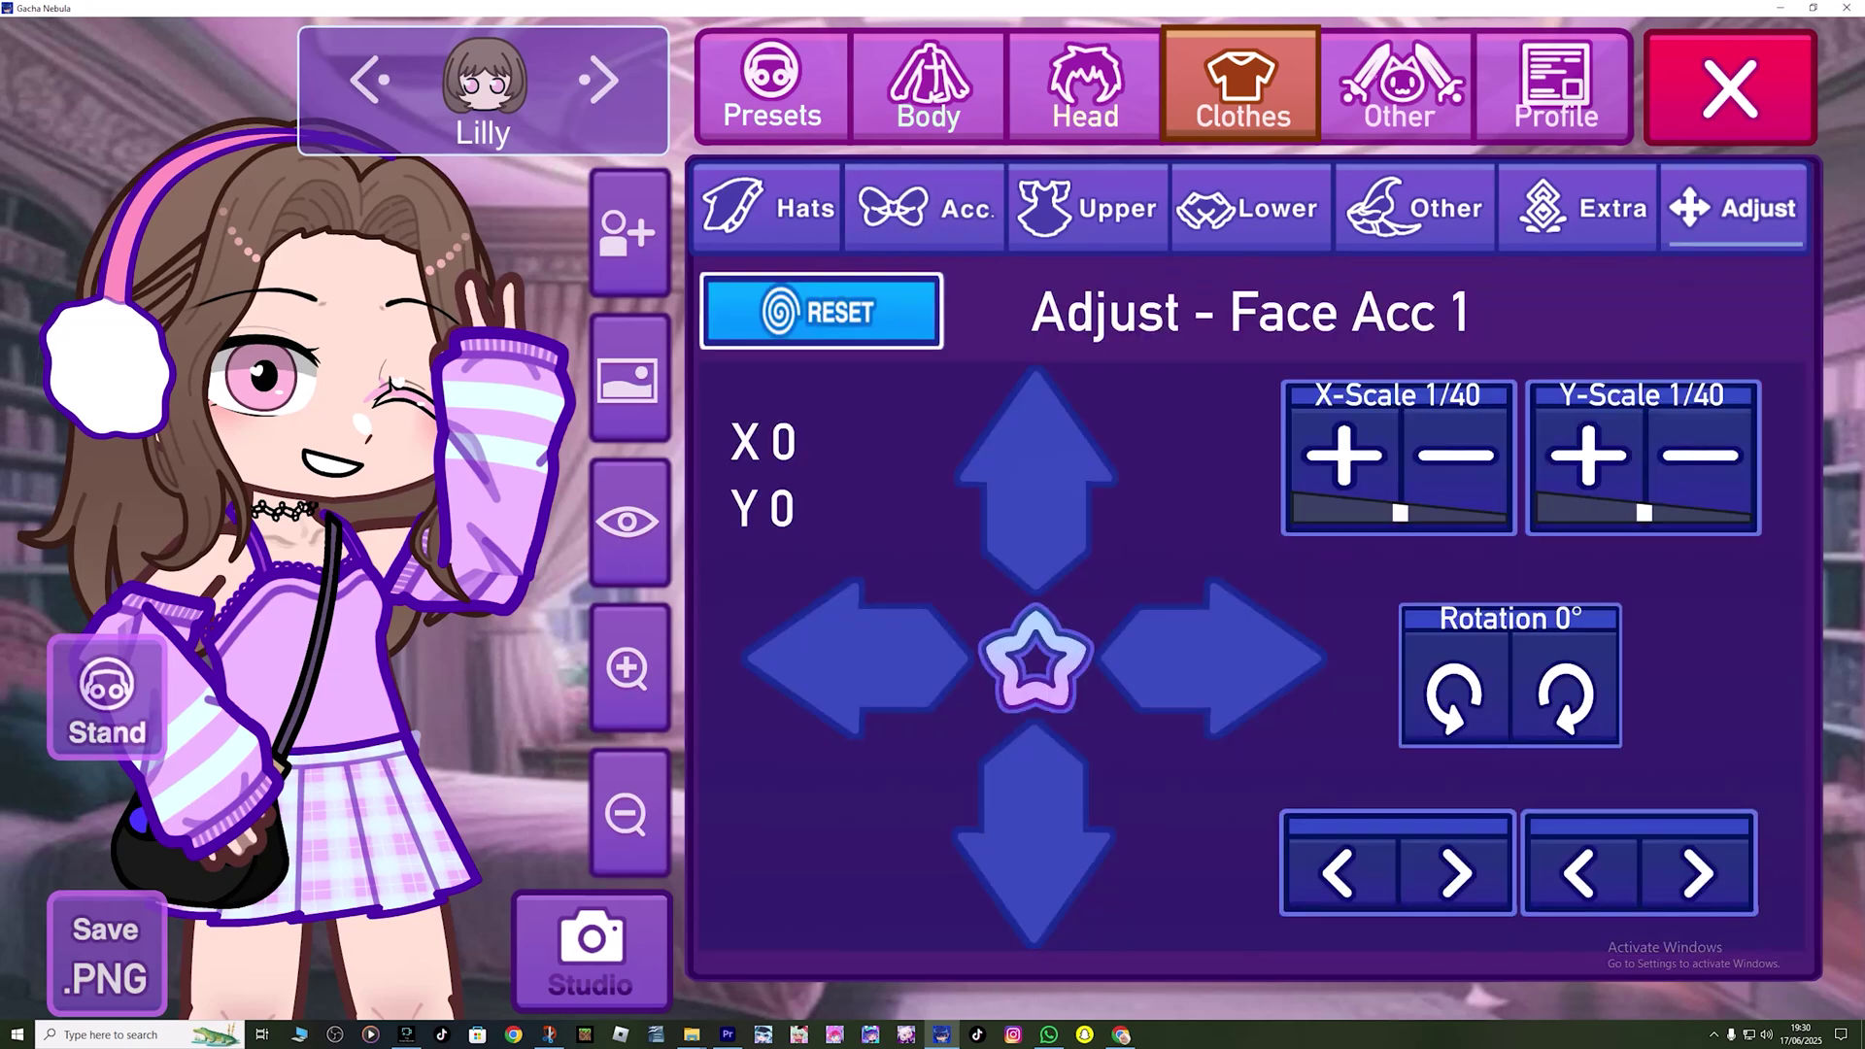
Try shifting the character's eyeballs sideways, then return them to X -2, Y -1
{"action": "left_click", "coordinate": [1085, 86]}
{"action": "left_click", "coordinate": [1104, 297]}
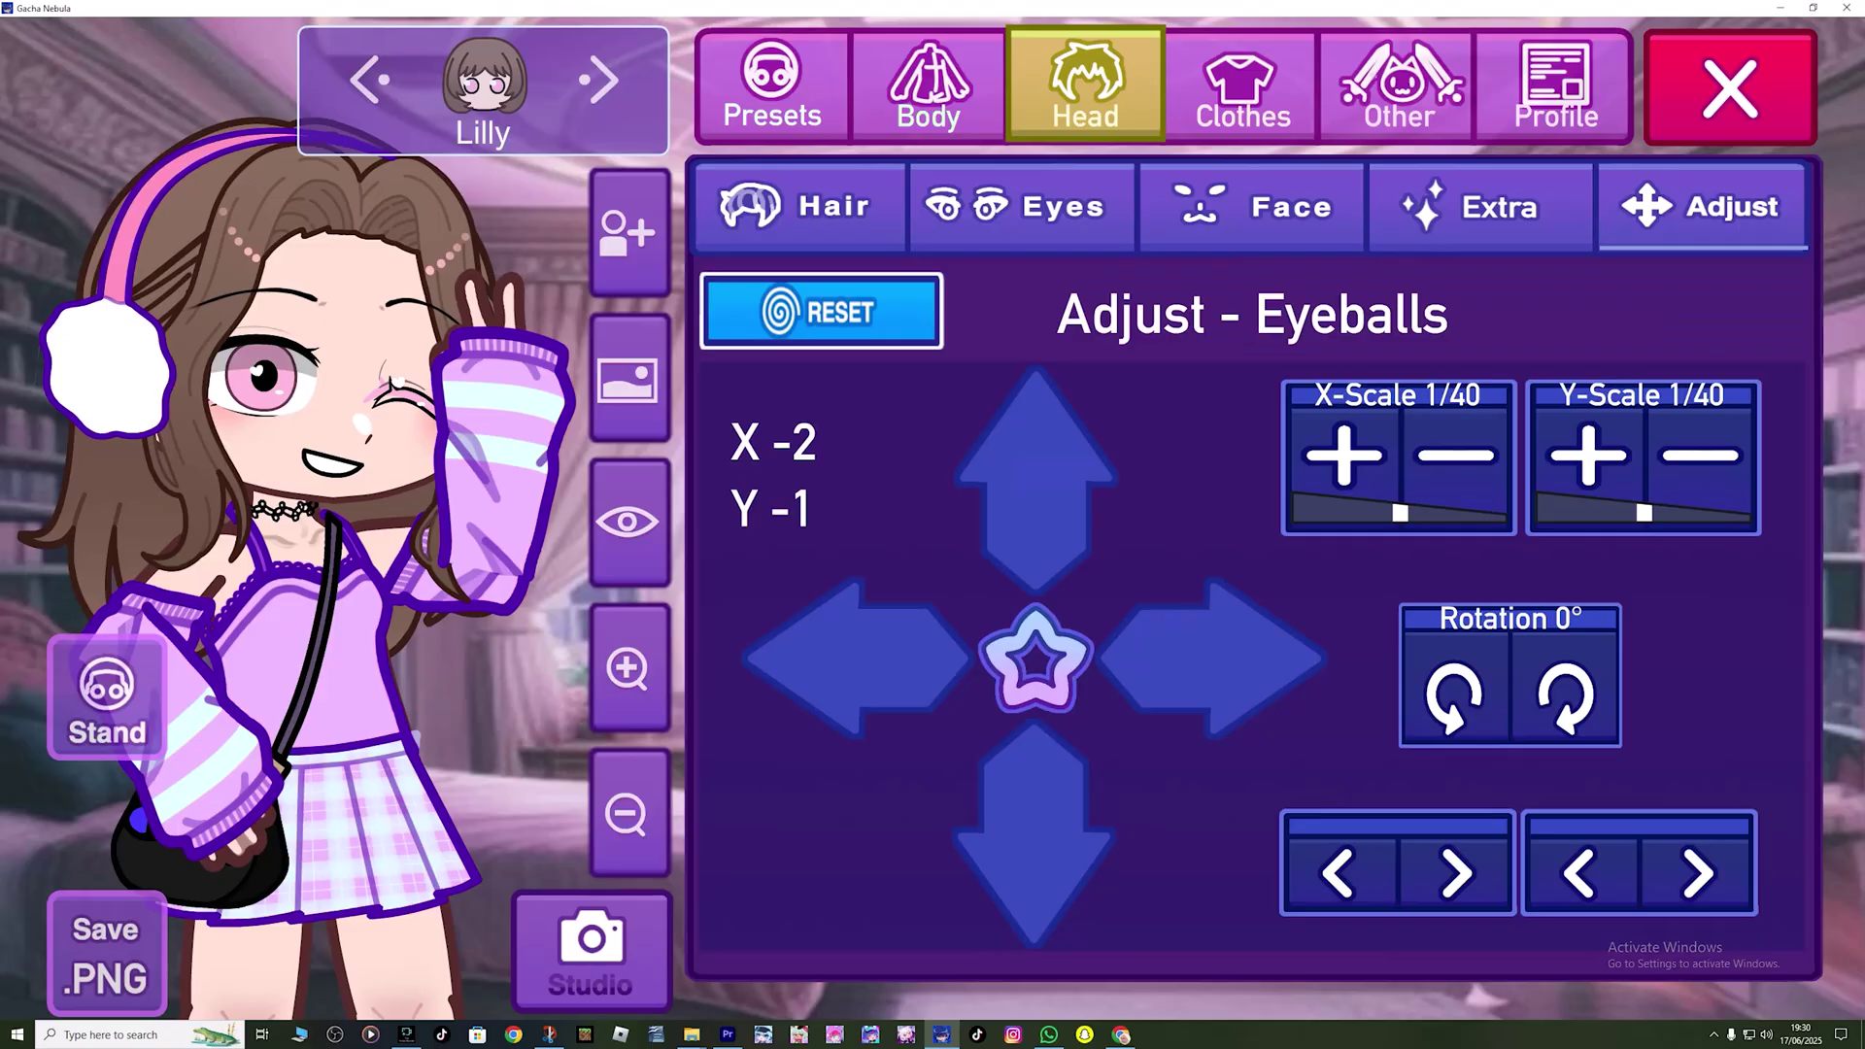
{"action": "left_click", "coordinate": [1035, 479]}
{"action": "key", "text": "Down"}
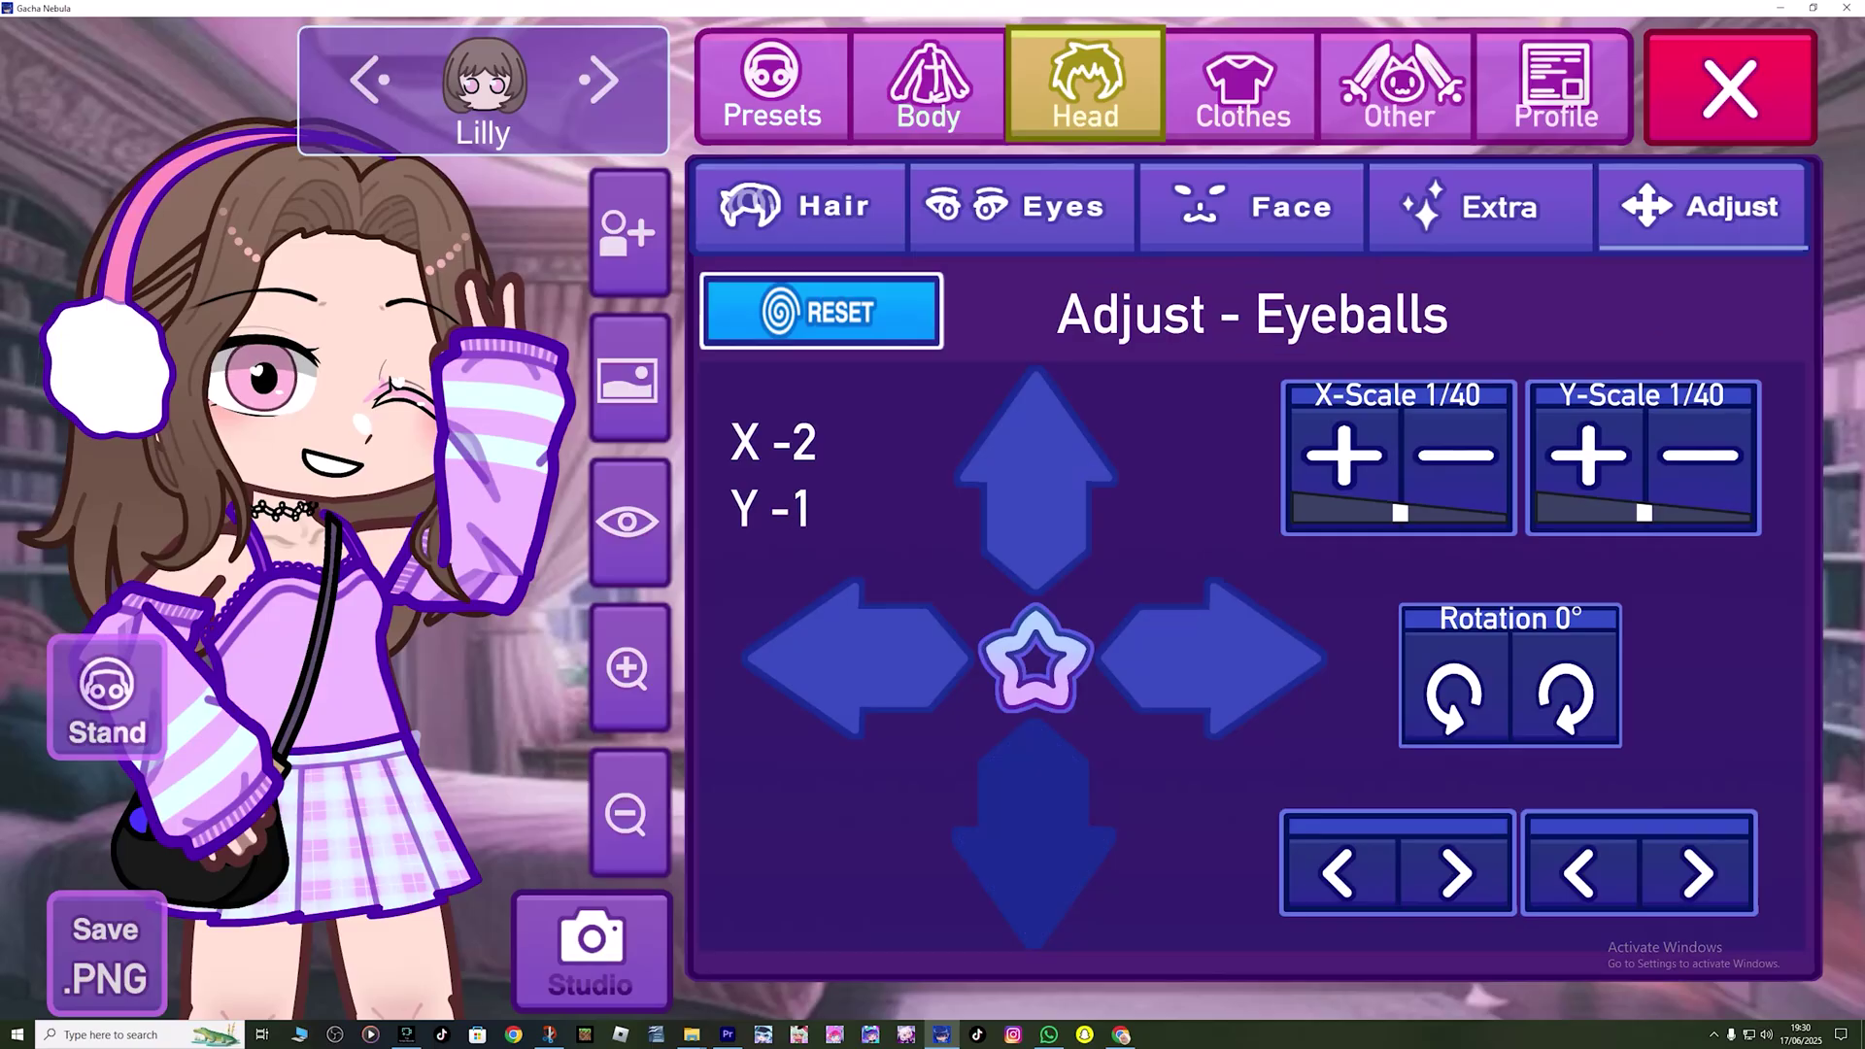
{"action": "key", "text": "Right"}
{"action": "key", "text": "Right"}
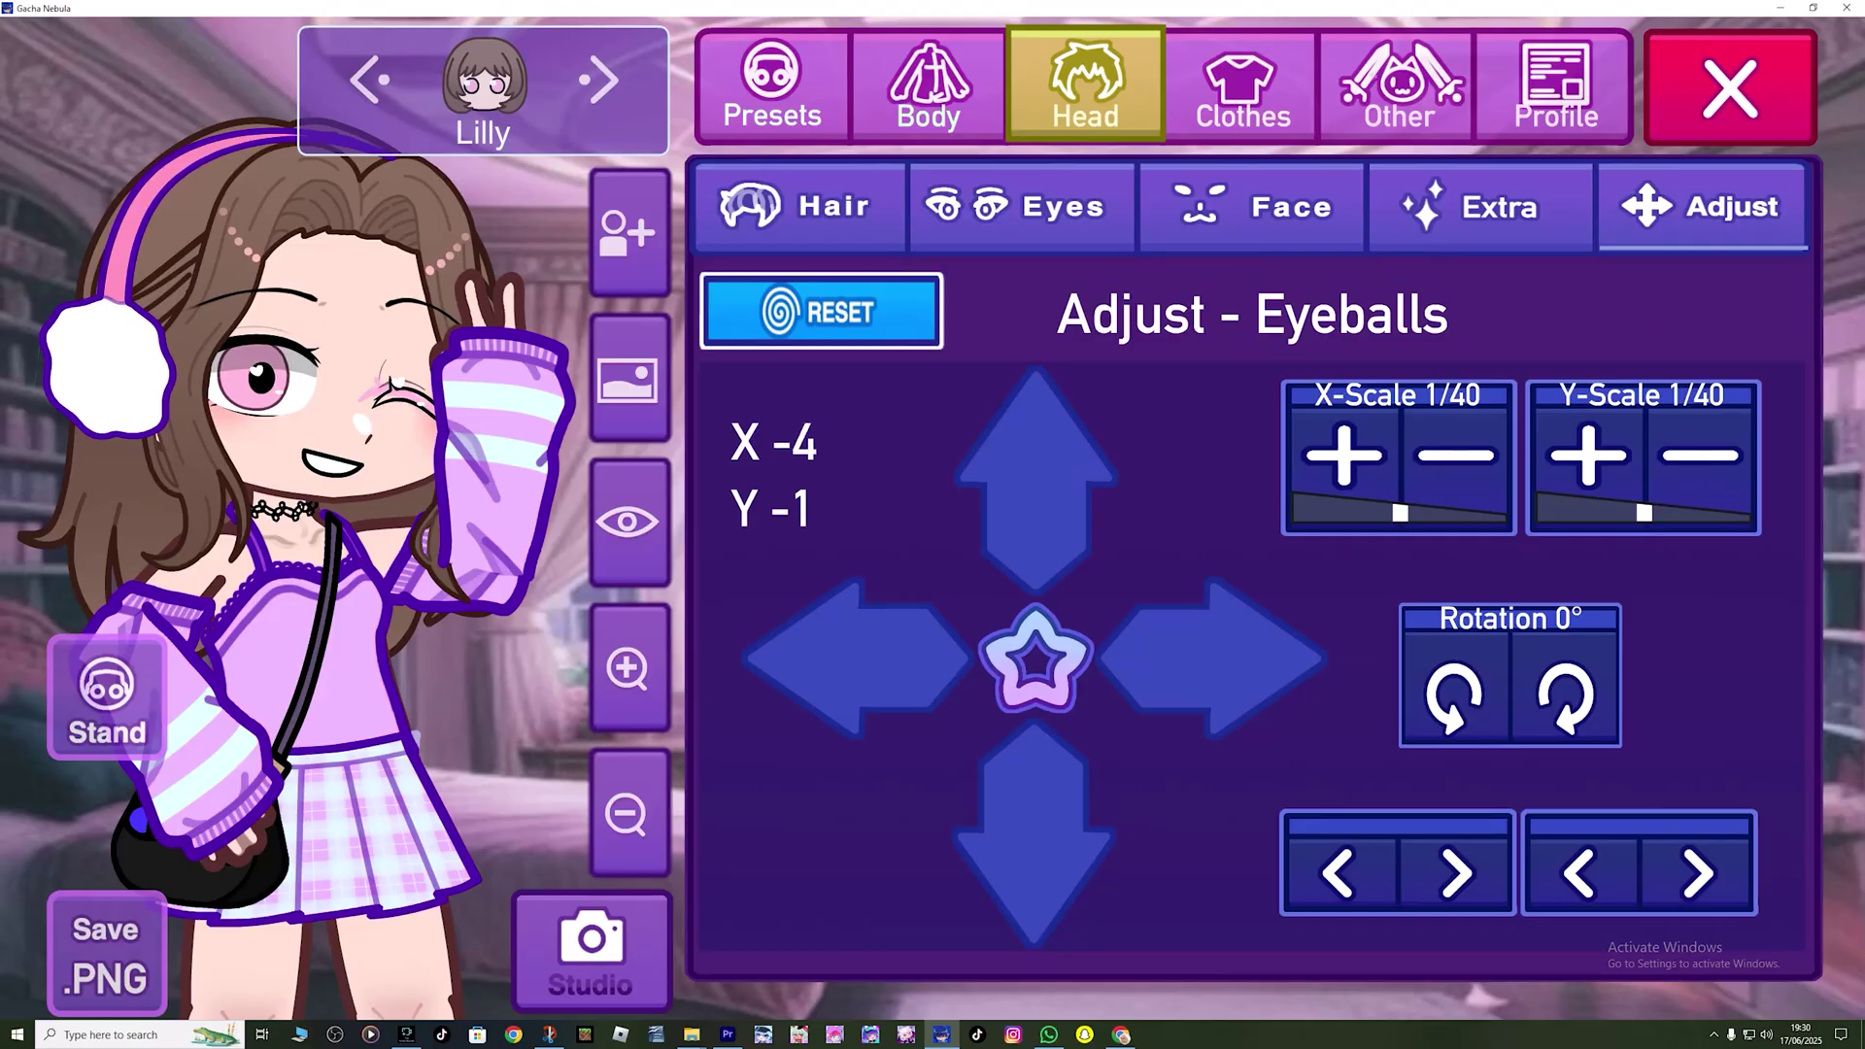
{"action": "key", "text": "Right"}
{"action": "key", "text": "Right"}
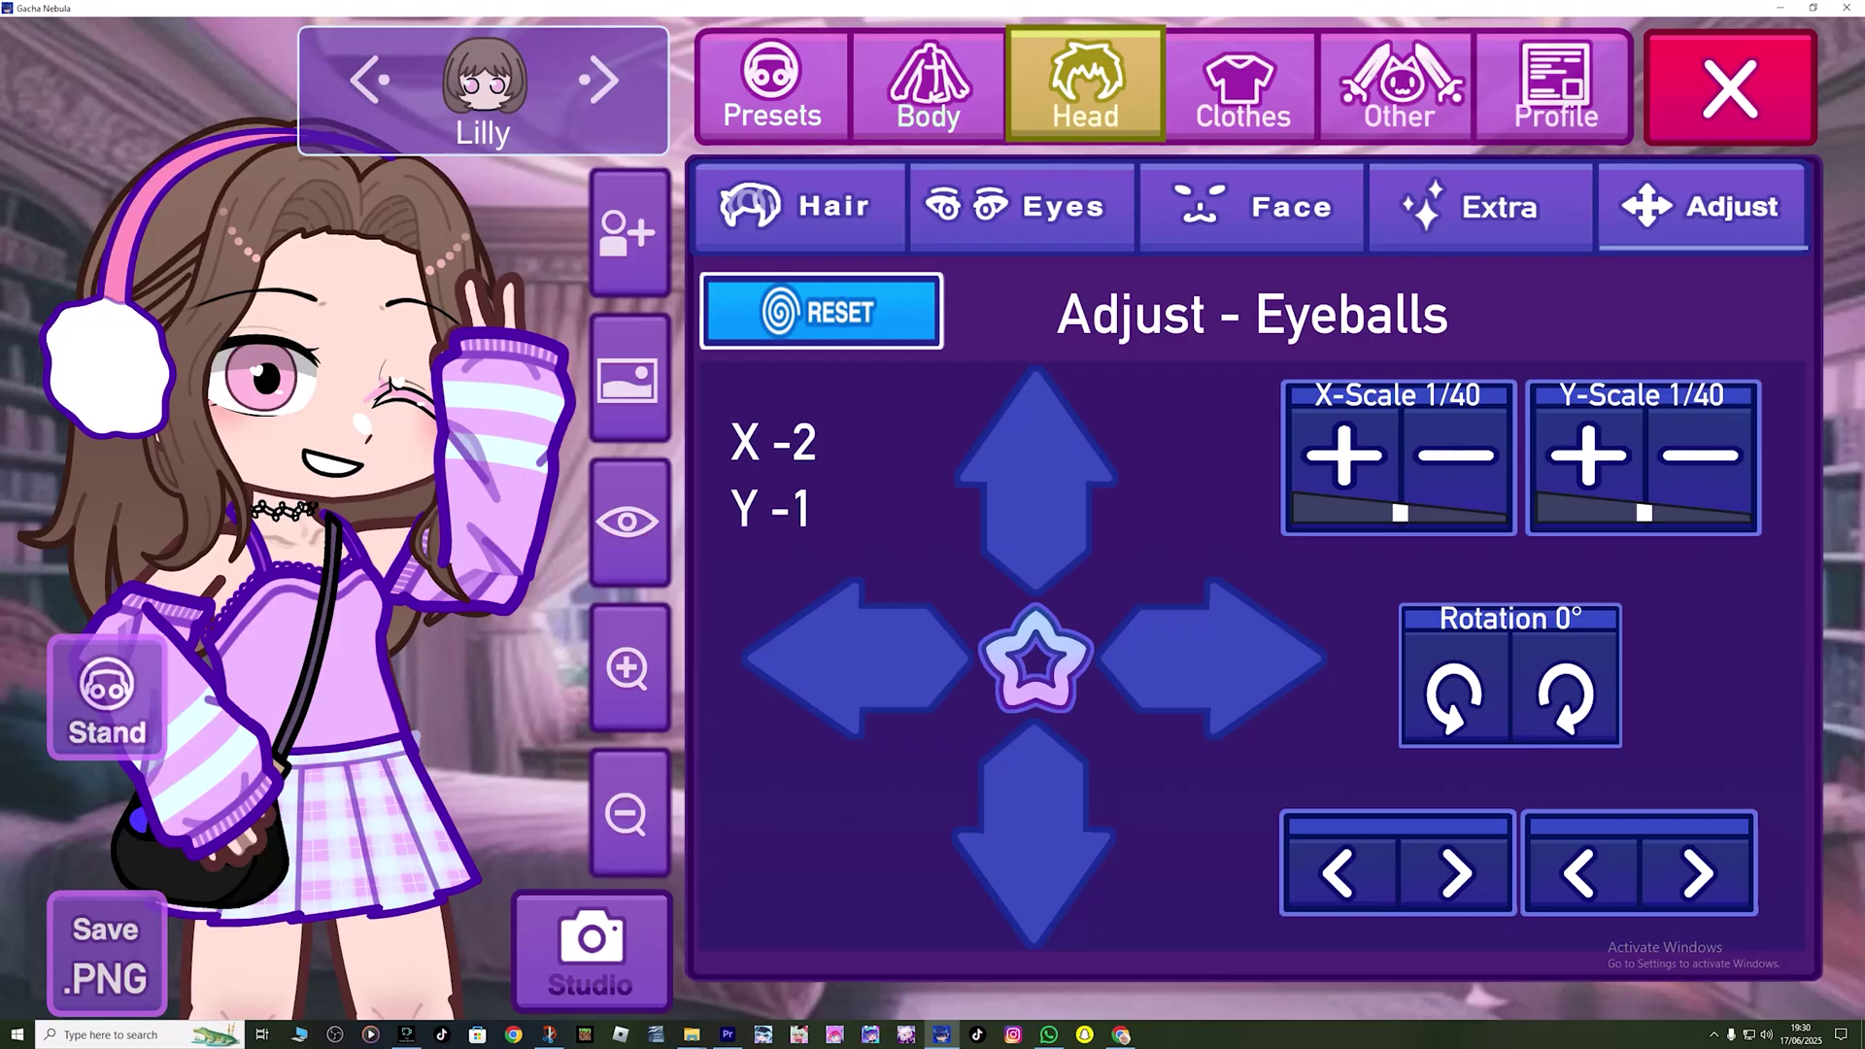
Browse the first and last pages of the pet catalogue and give the character the light-blue cat held in her arms
{"action": "left_click", "coordinate": [1020, 207]}
{"action": "left_click", "coordinate": [1241, 85]}
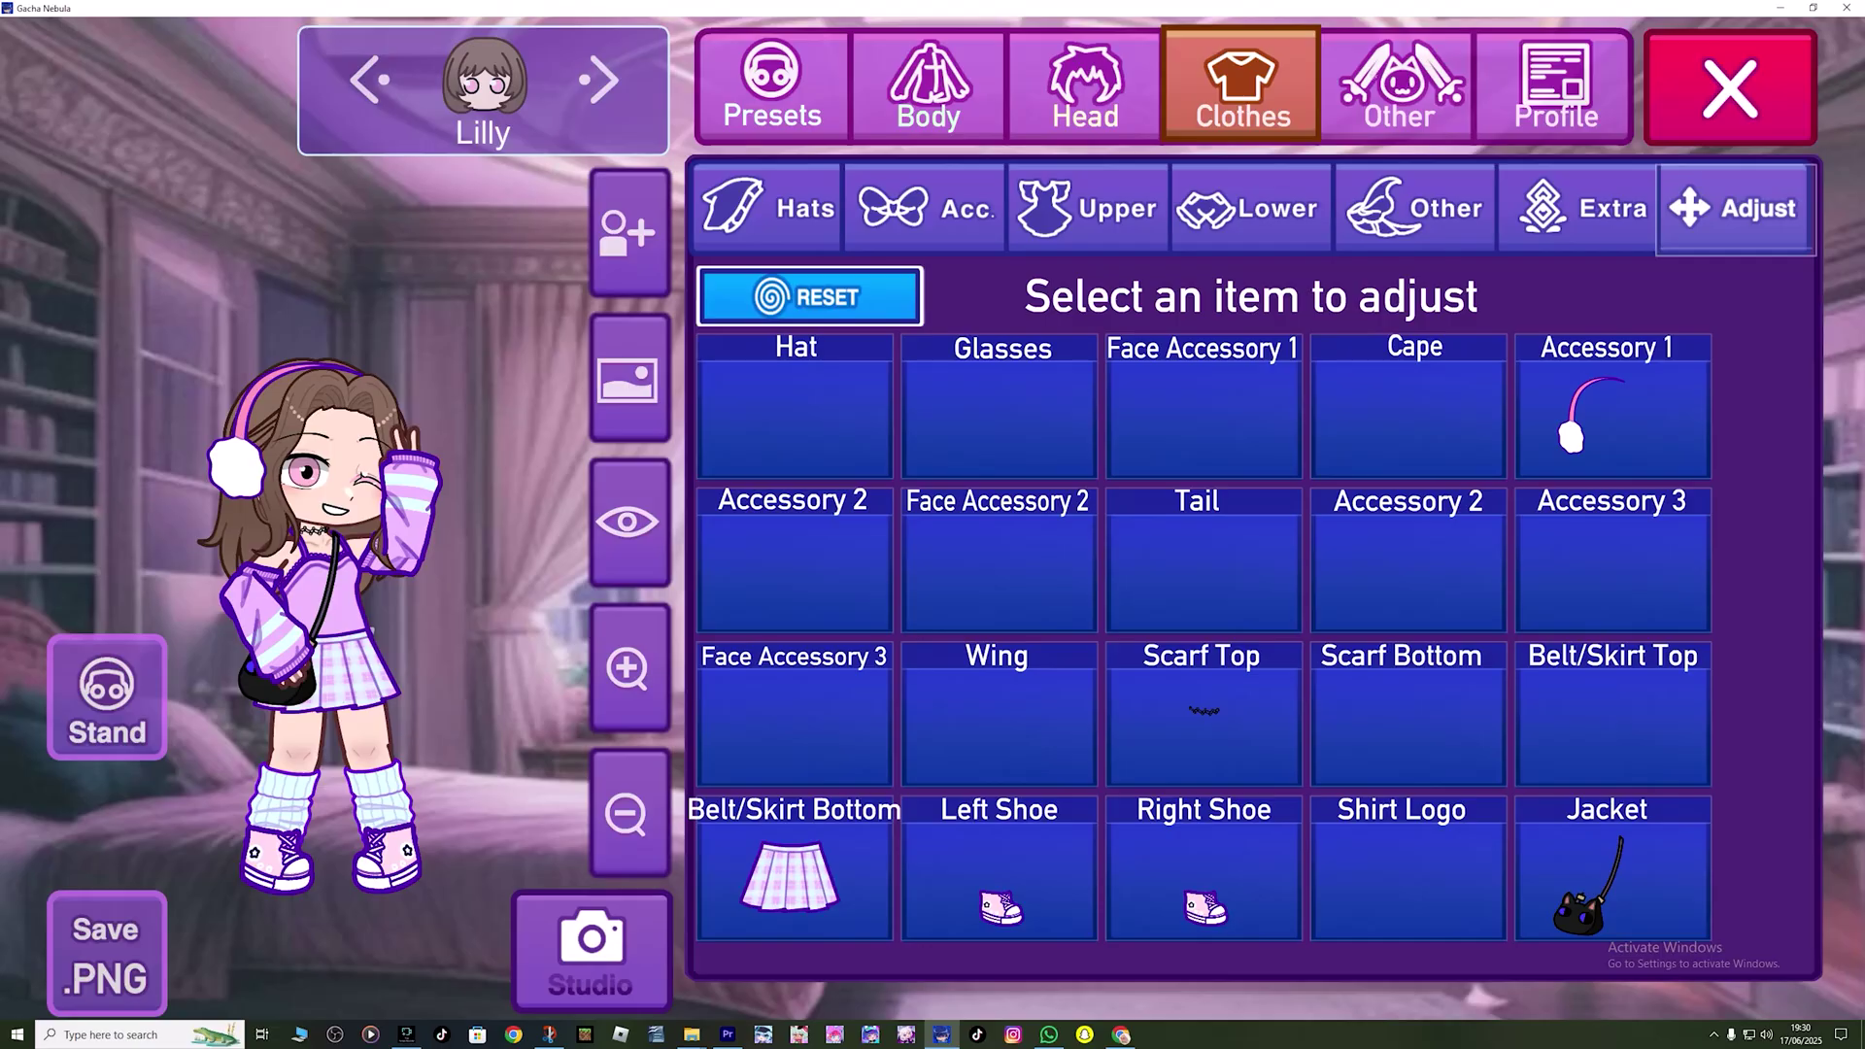
{"action": "left_click", "coordinate": [1396, 85]}
{"action": "left_click", "coordinate": [1535, 207]}
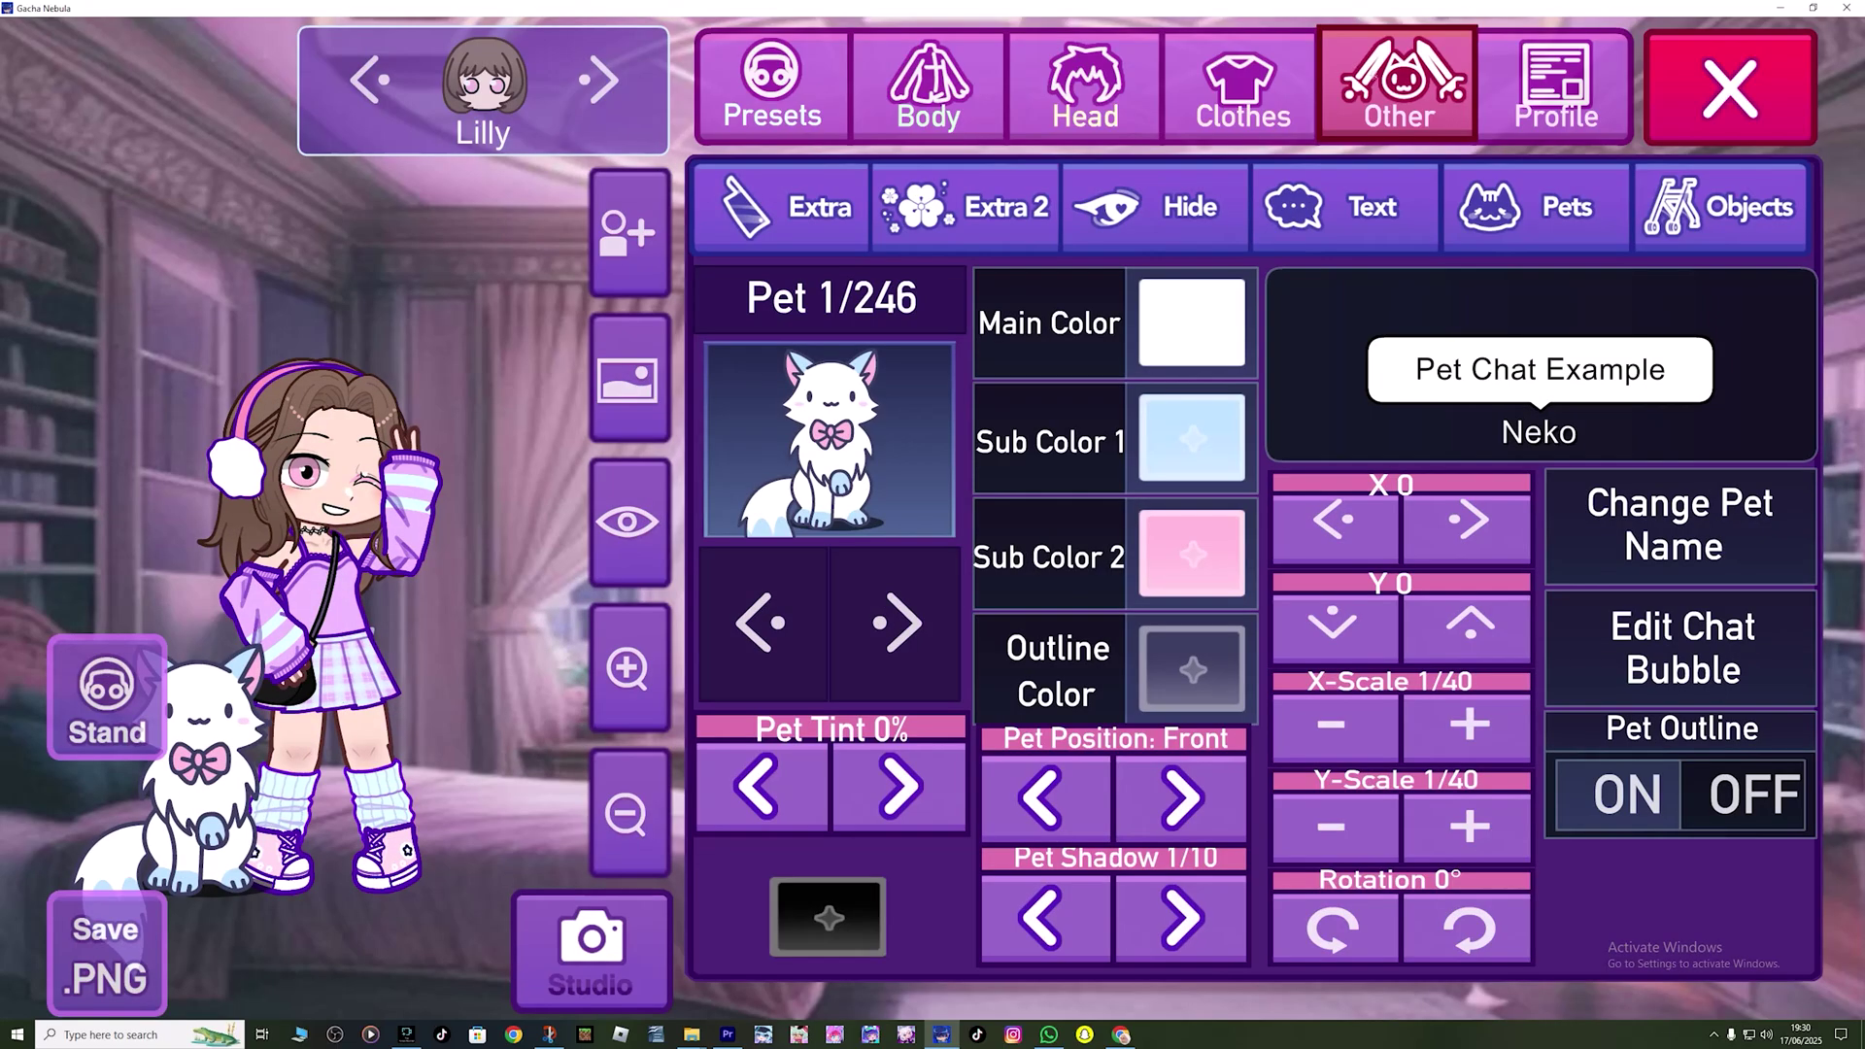
{"action": "left_click", "coordinate": [828, 437]}
{"action": "left_click", "coordinate": [971, 890]}
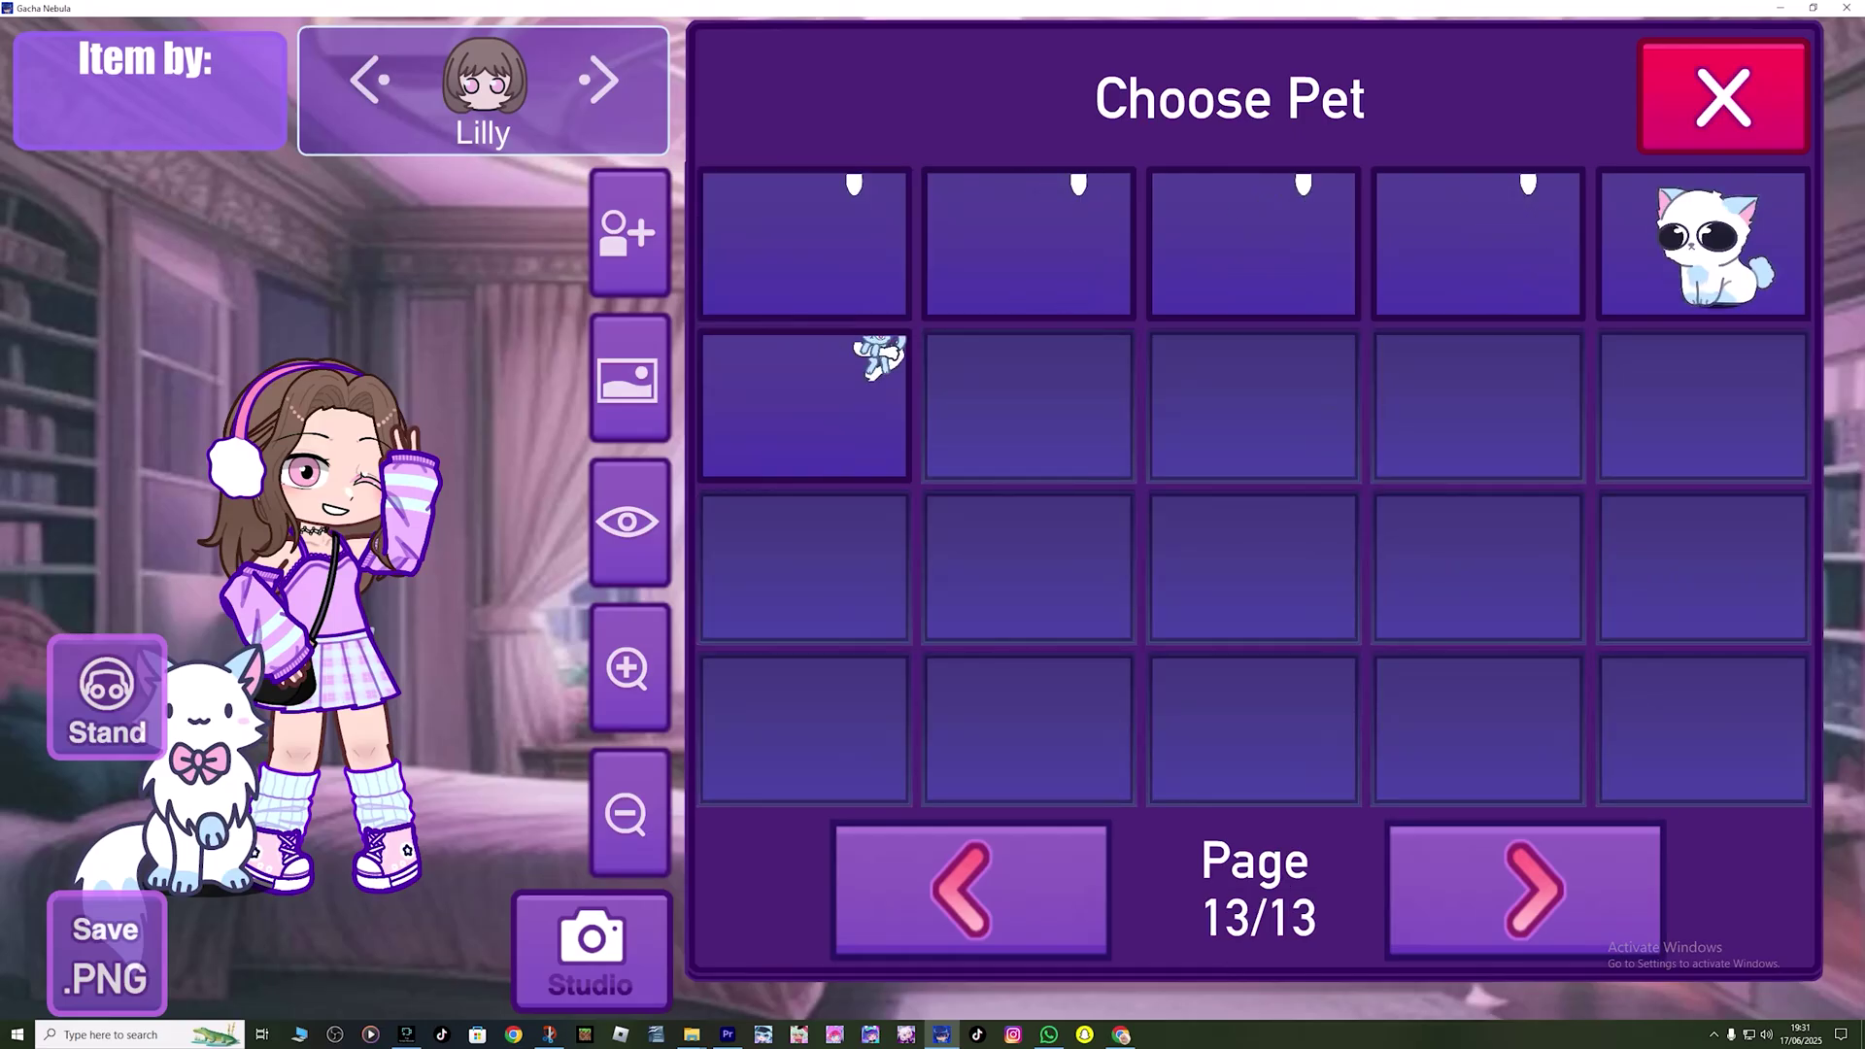
{"action": "left_click", "coordinate": [970, 889]}
{"action": "left_click", "coordinate": [1722, 96]}
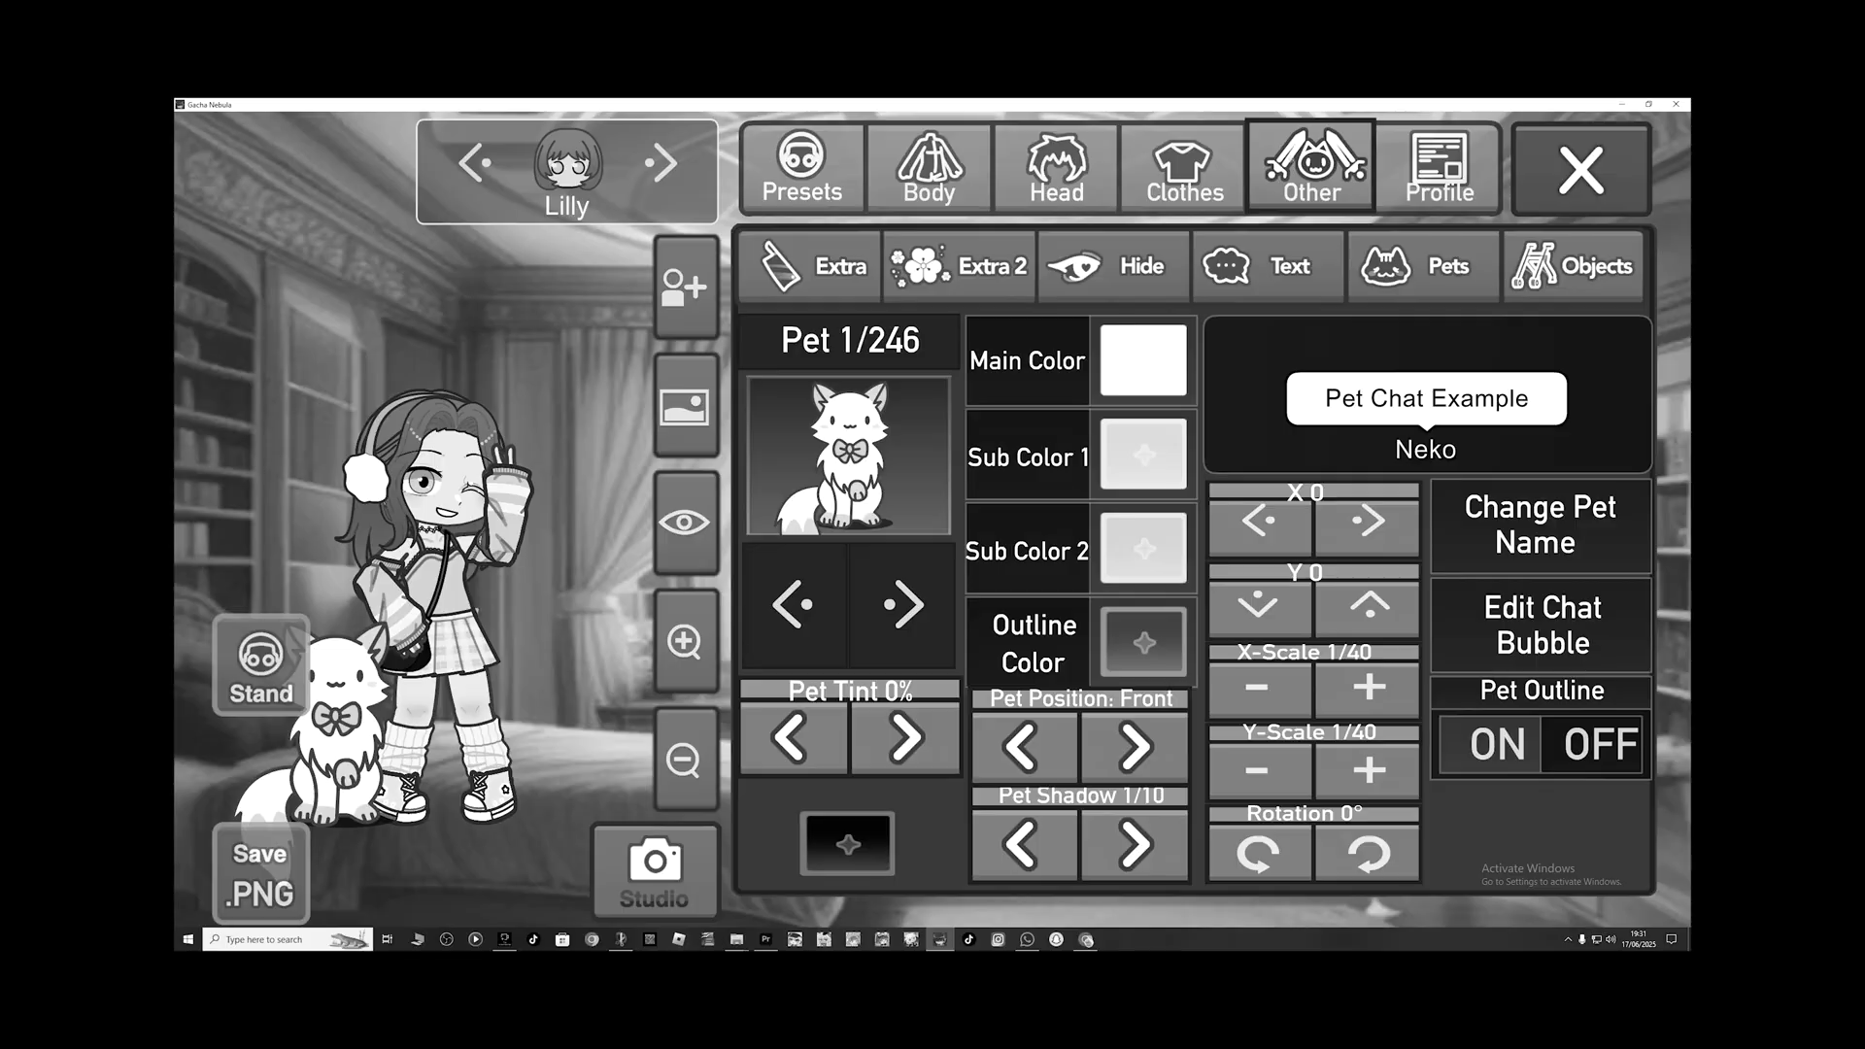
{"action": "left_click", "coordinate": [828, 438]}
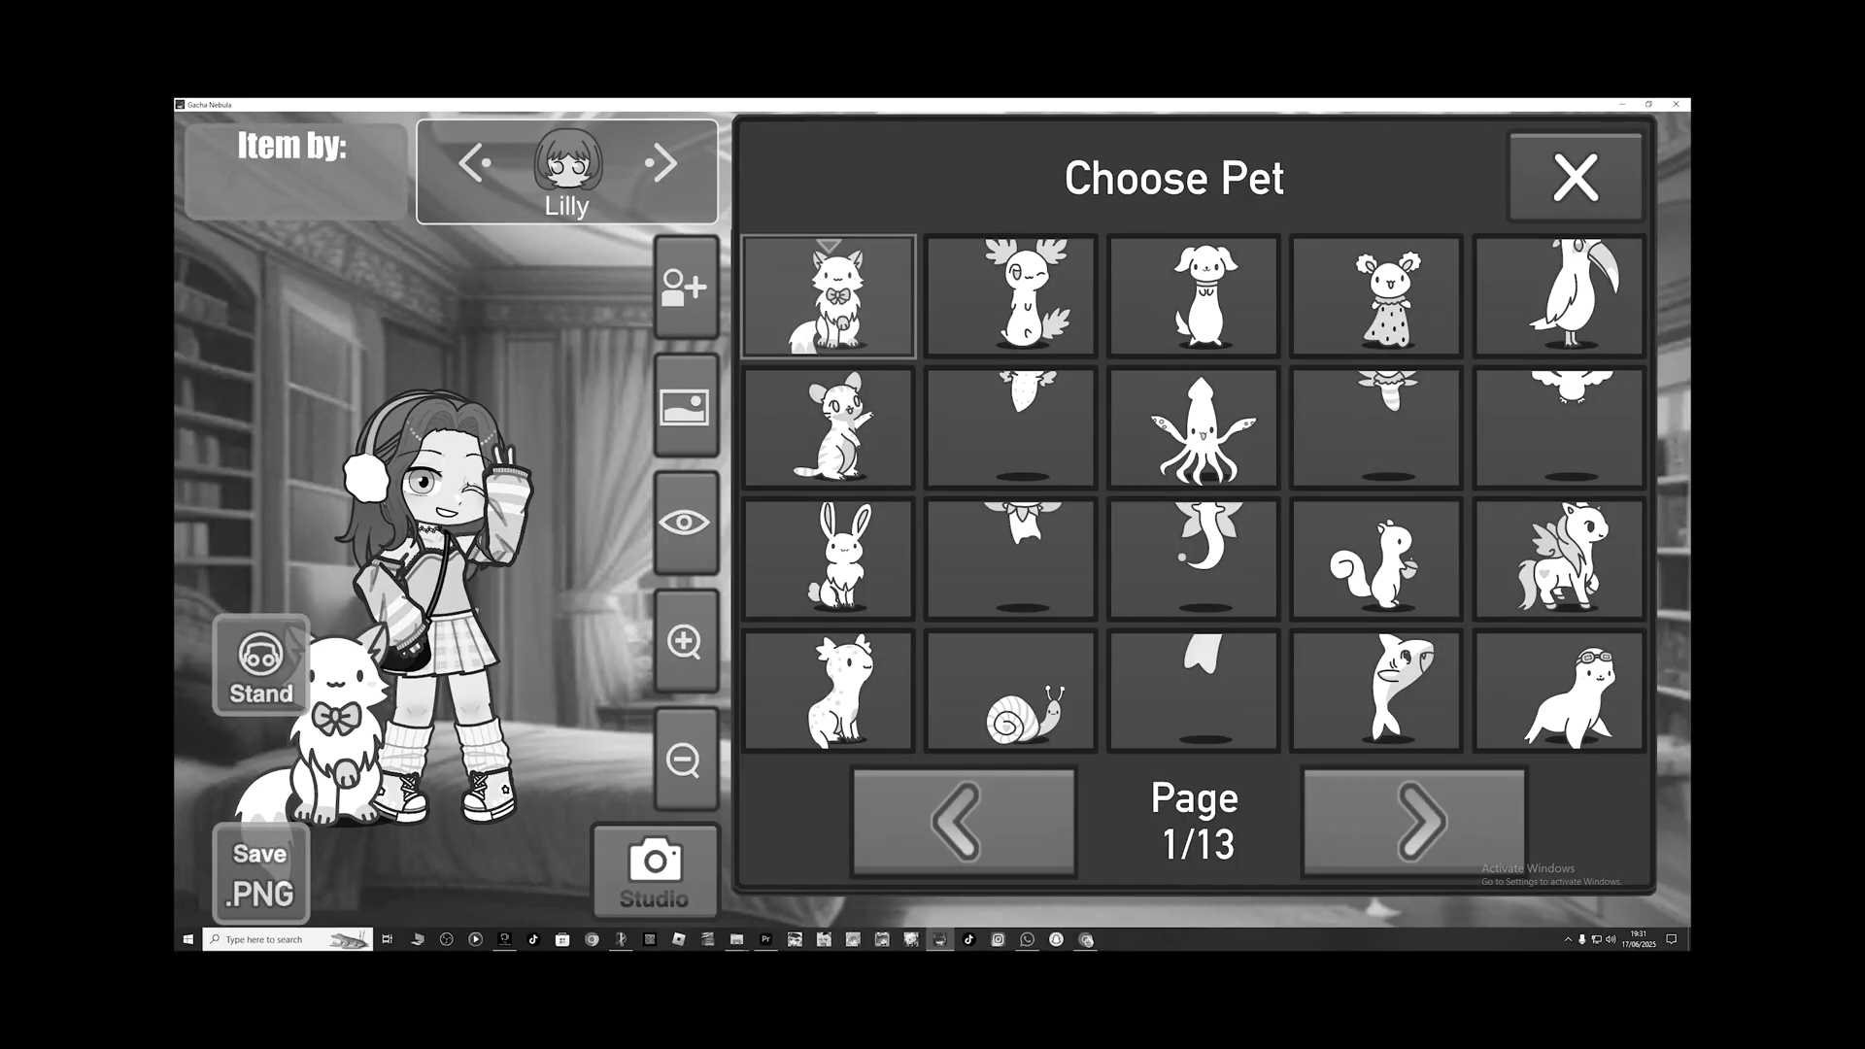
{"action": "key", "text": "Escape"}
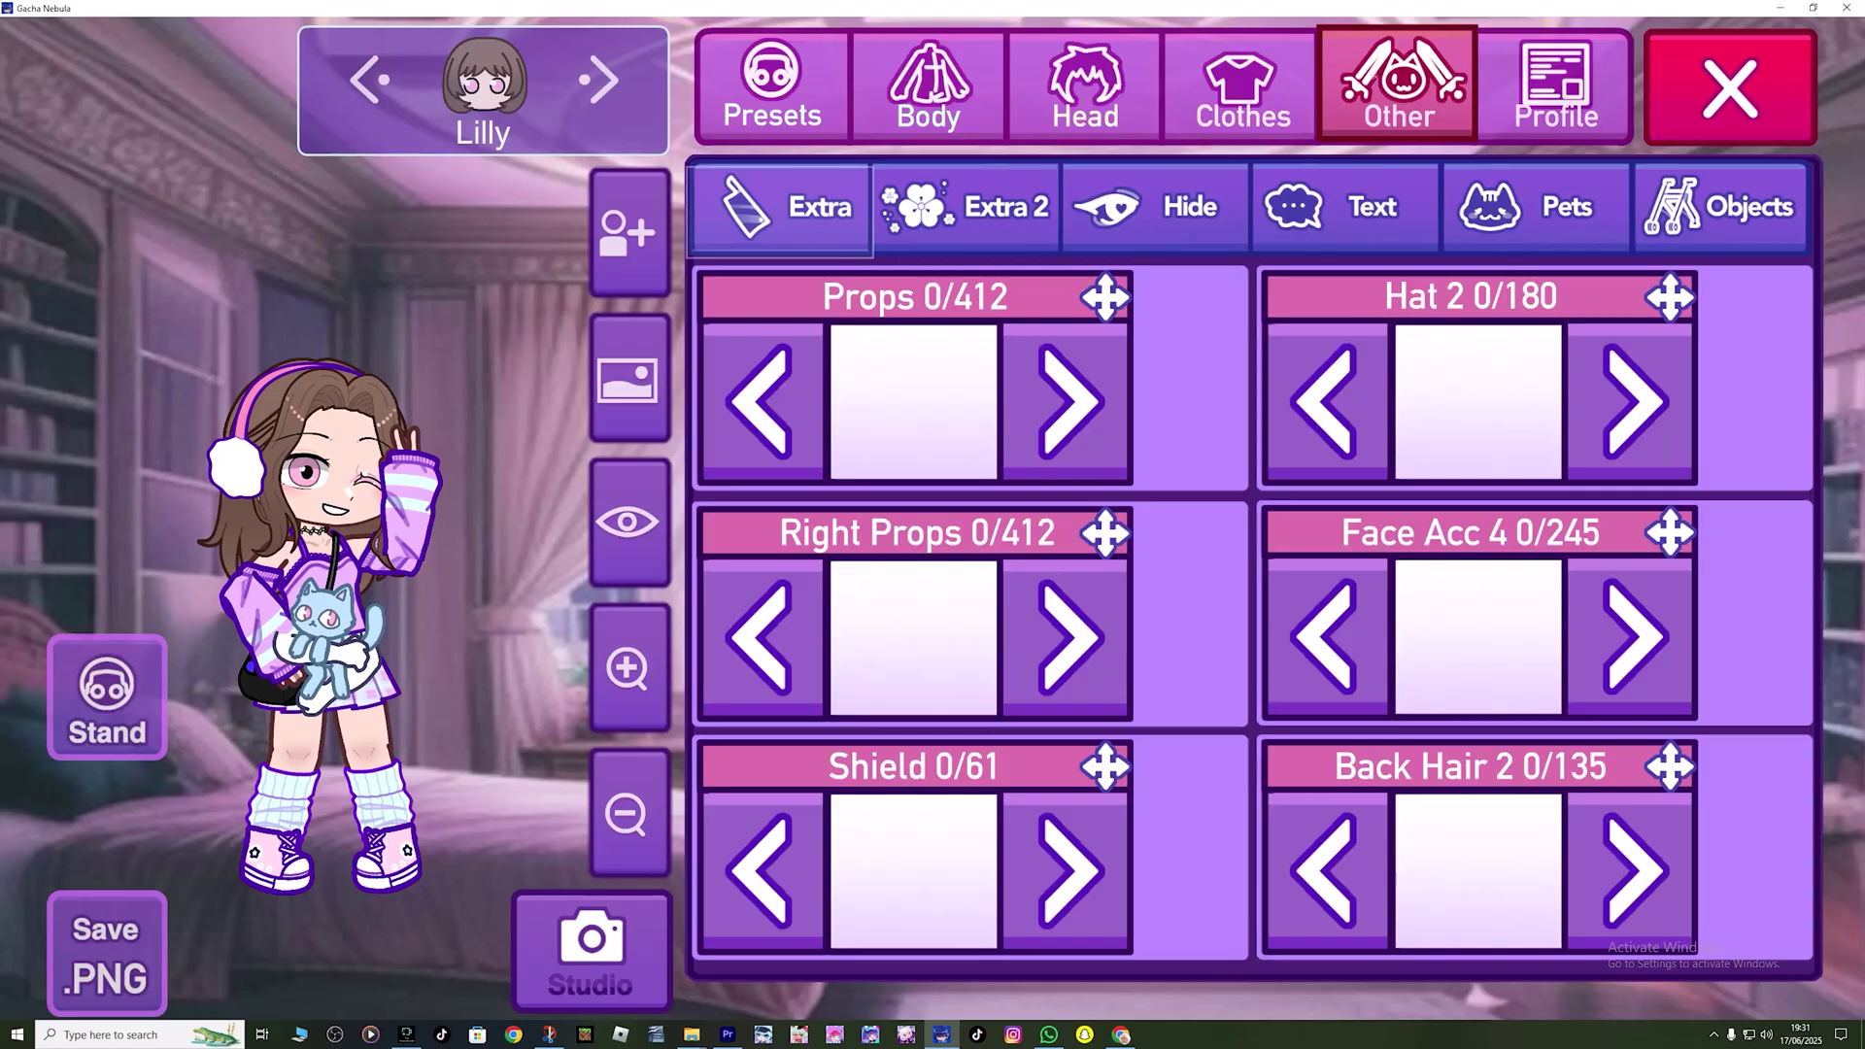
View the second set of extra items and generate new random names for the character in her profile
{"action": "left_click", "coordinate": [964, 208]}
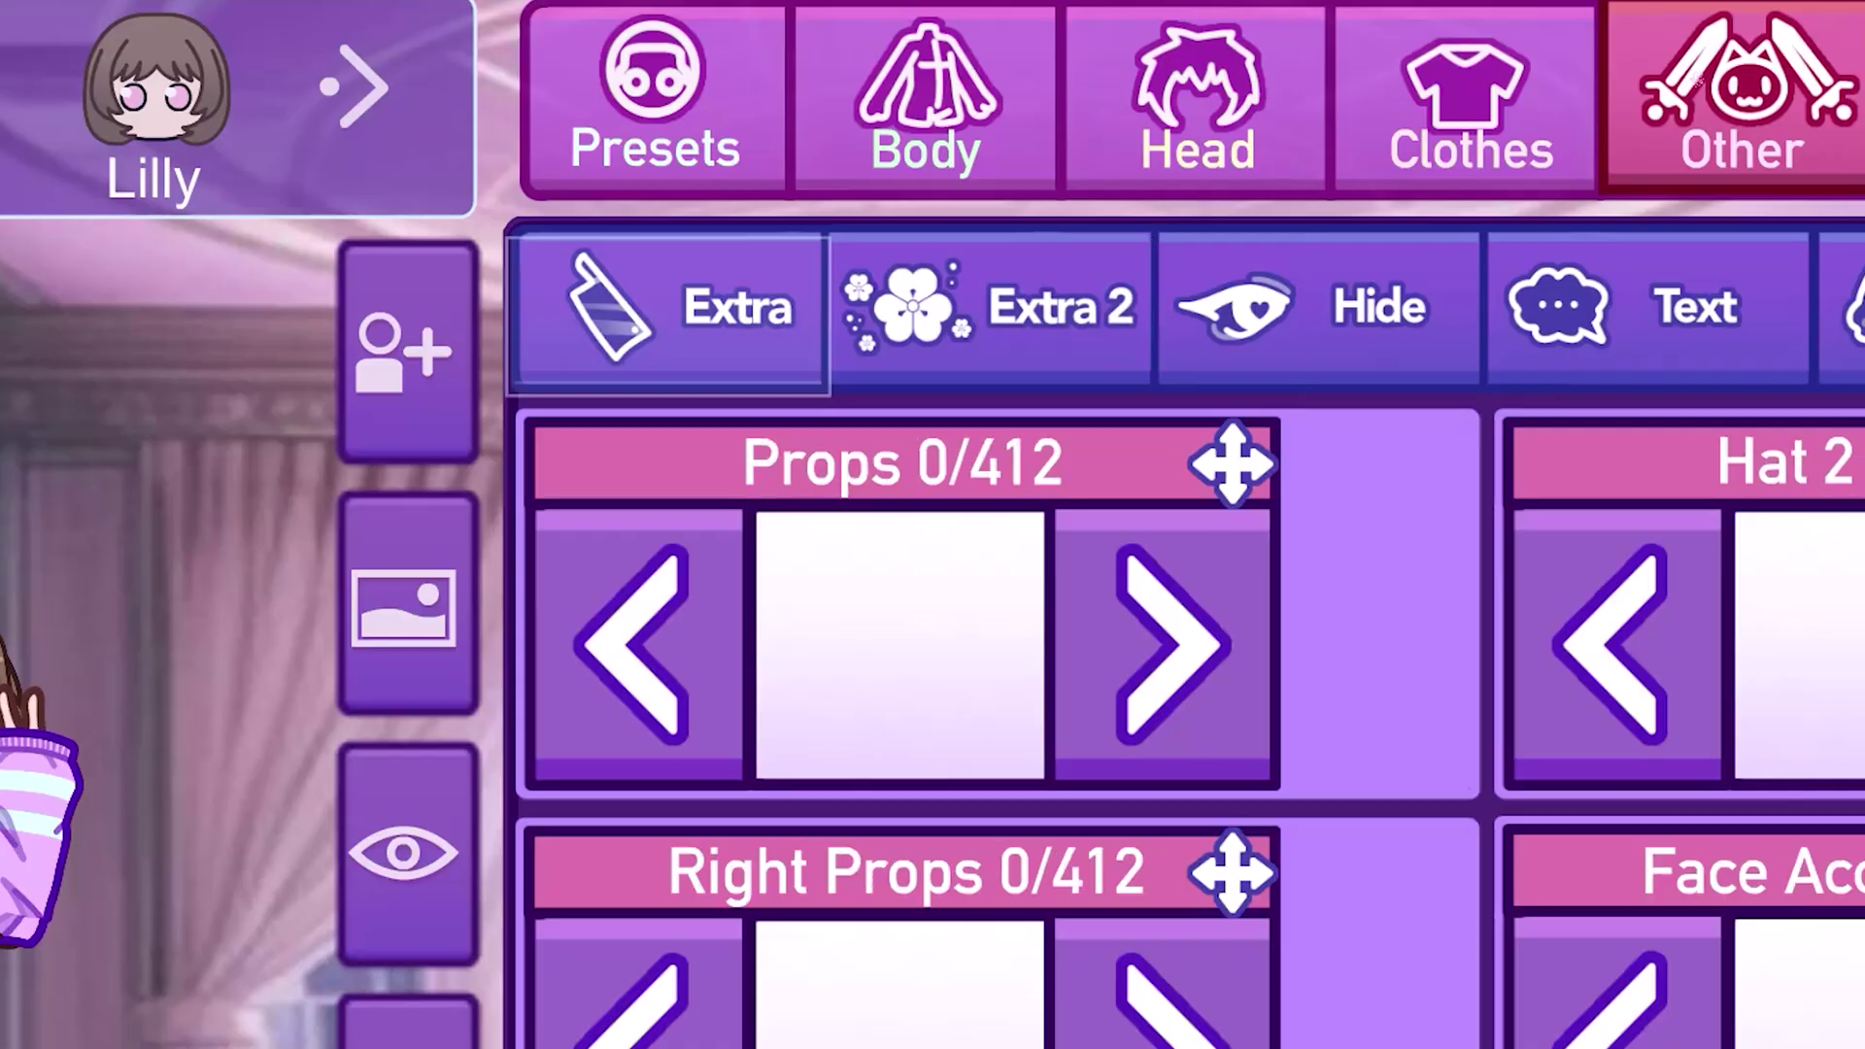
{"action": "left_click", "coordinate": [964, 207]}
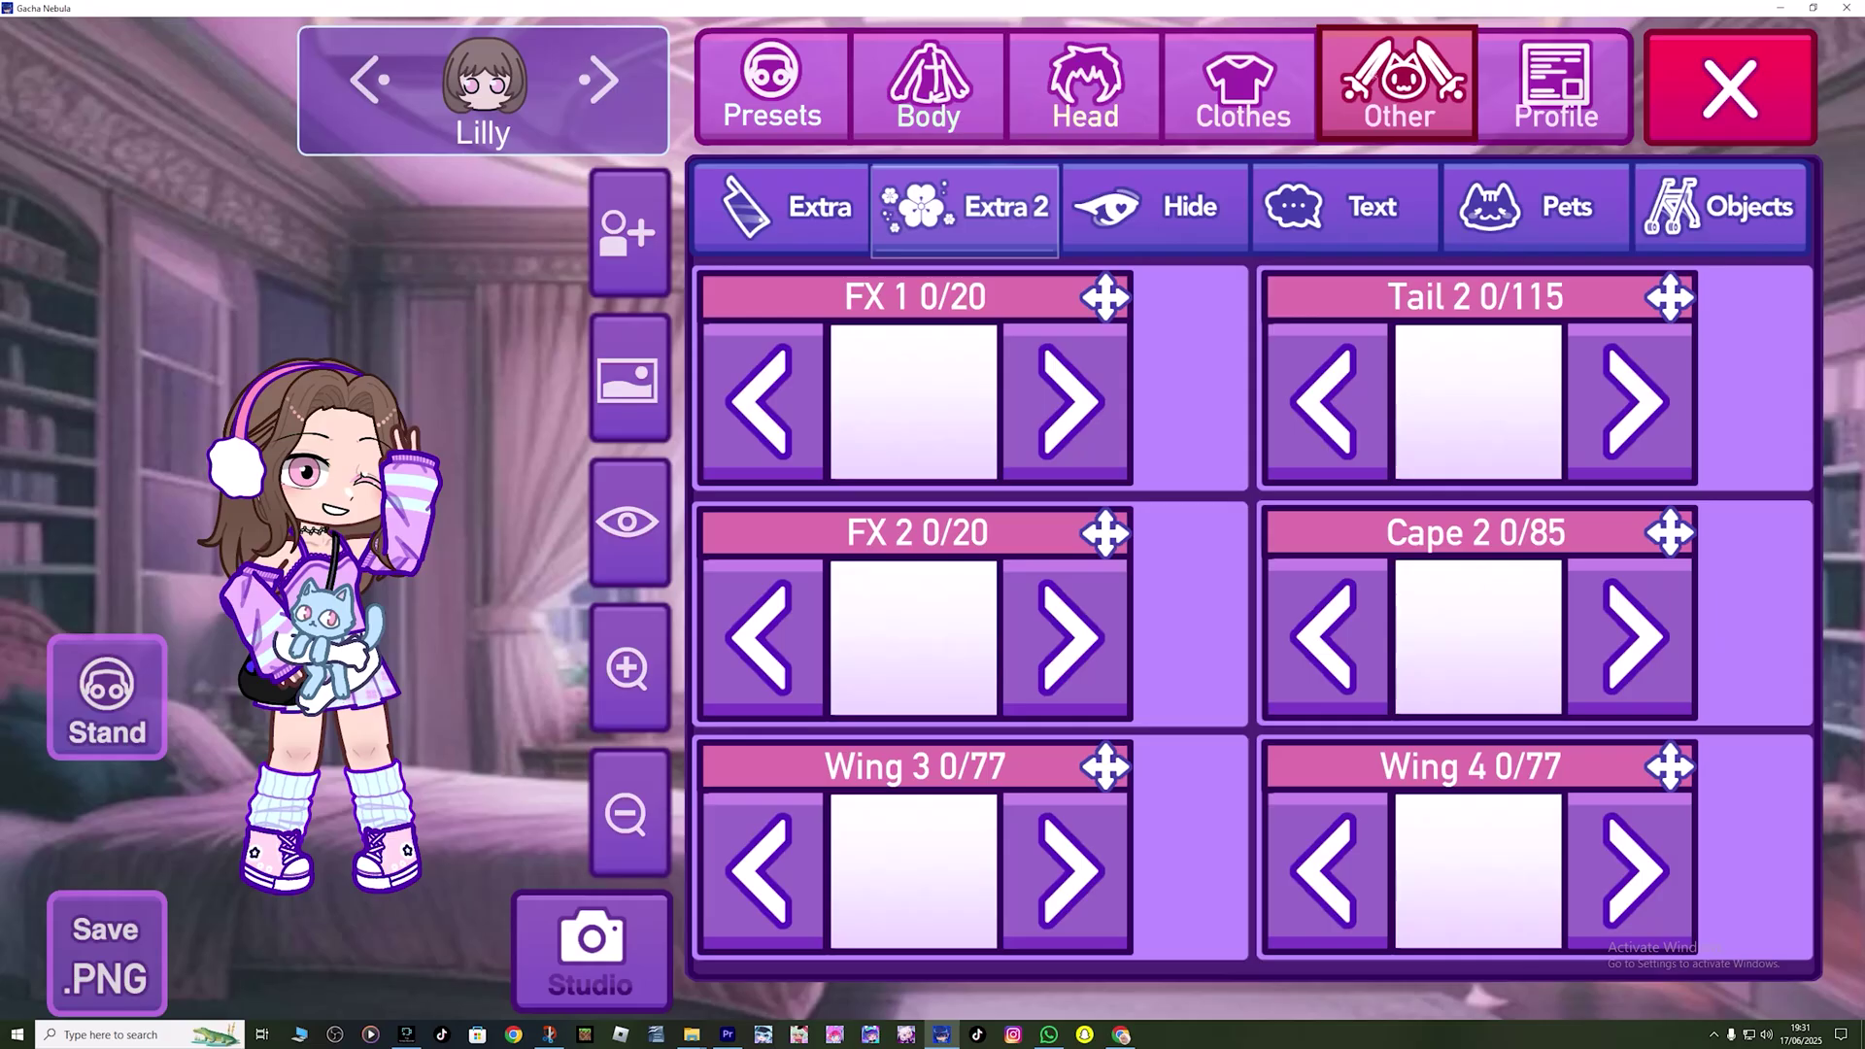
{"action": "left_click", "coordinate": [1554, 86]}
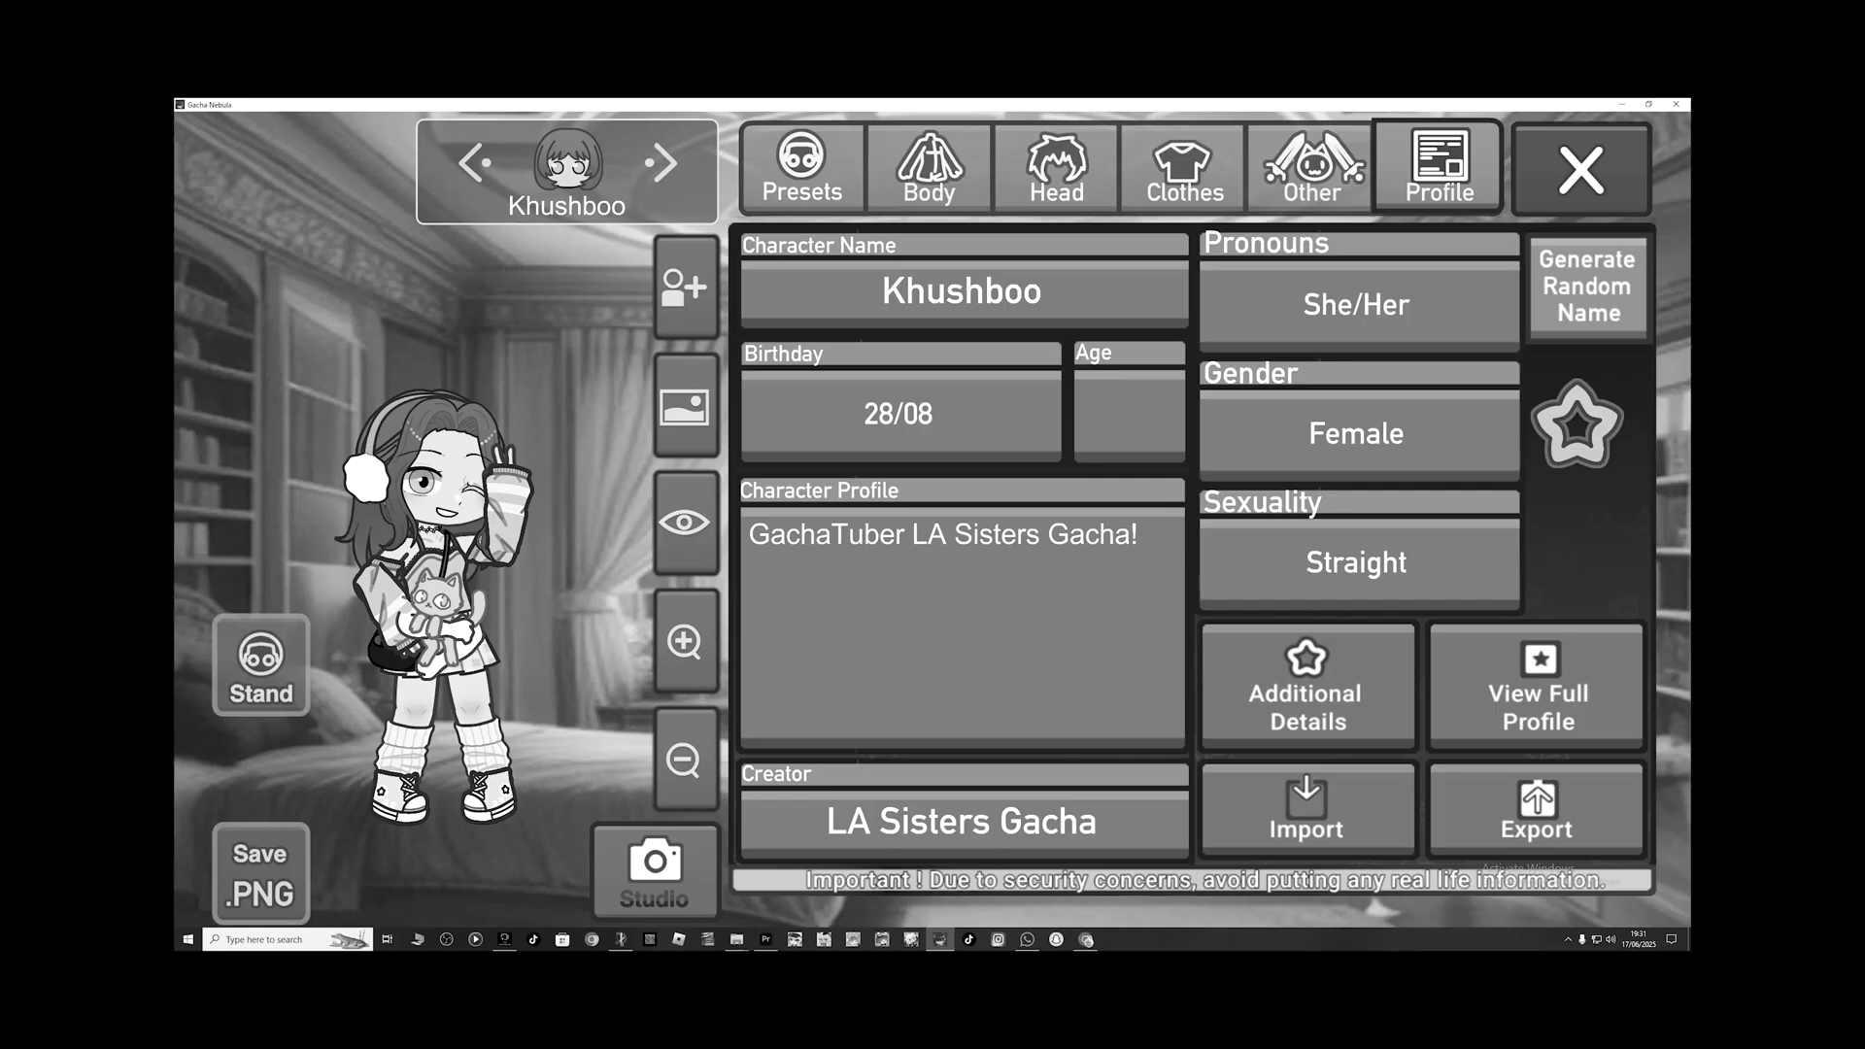
{"action": "left_click", "coordinate": [1587, 287]}
{"action": "left_click", "coordinate": [1587, 286]}
{"action": "left_click", "coordinate": [1587, 286]}
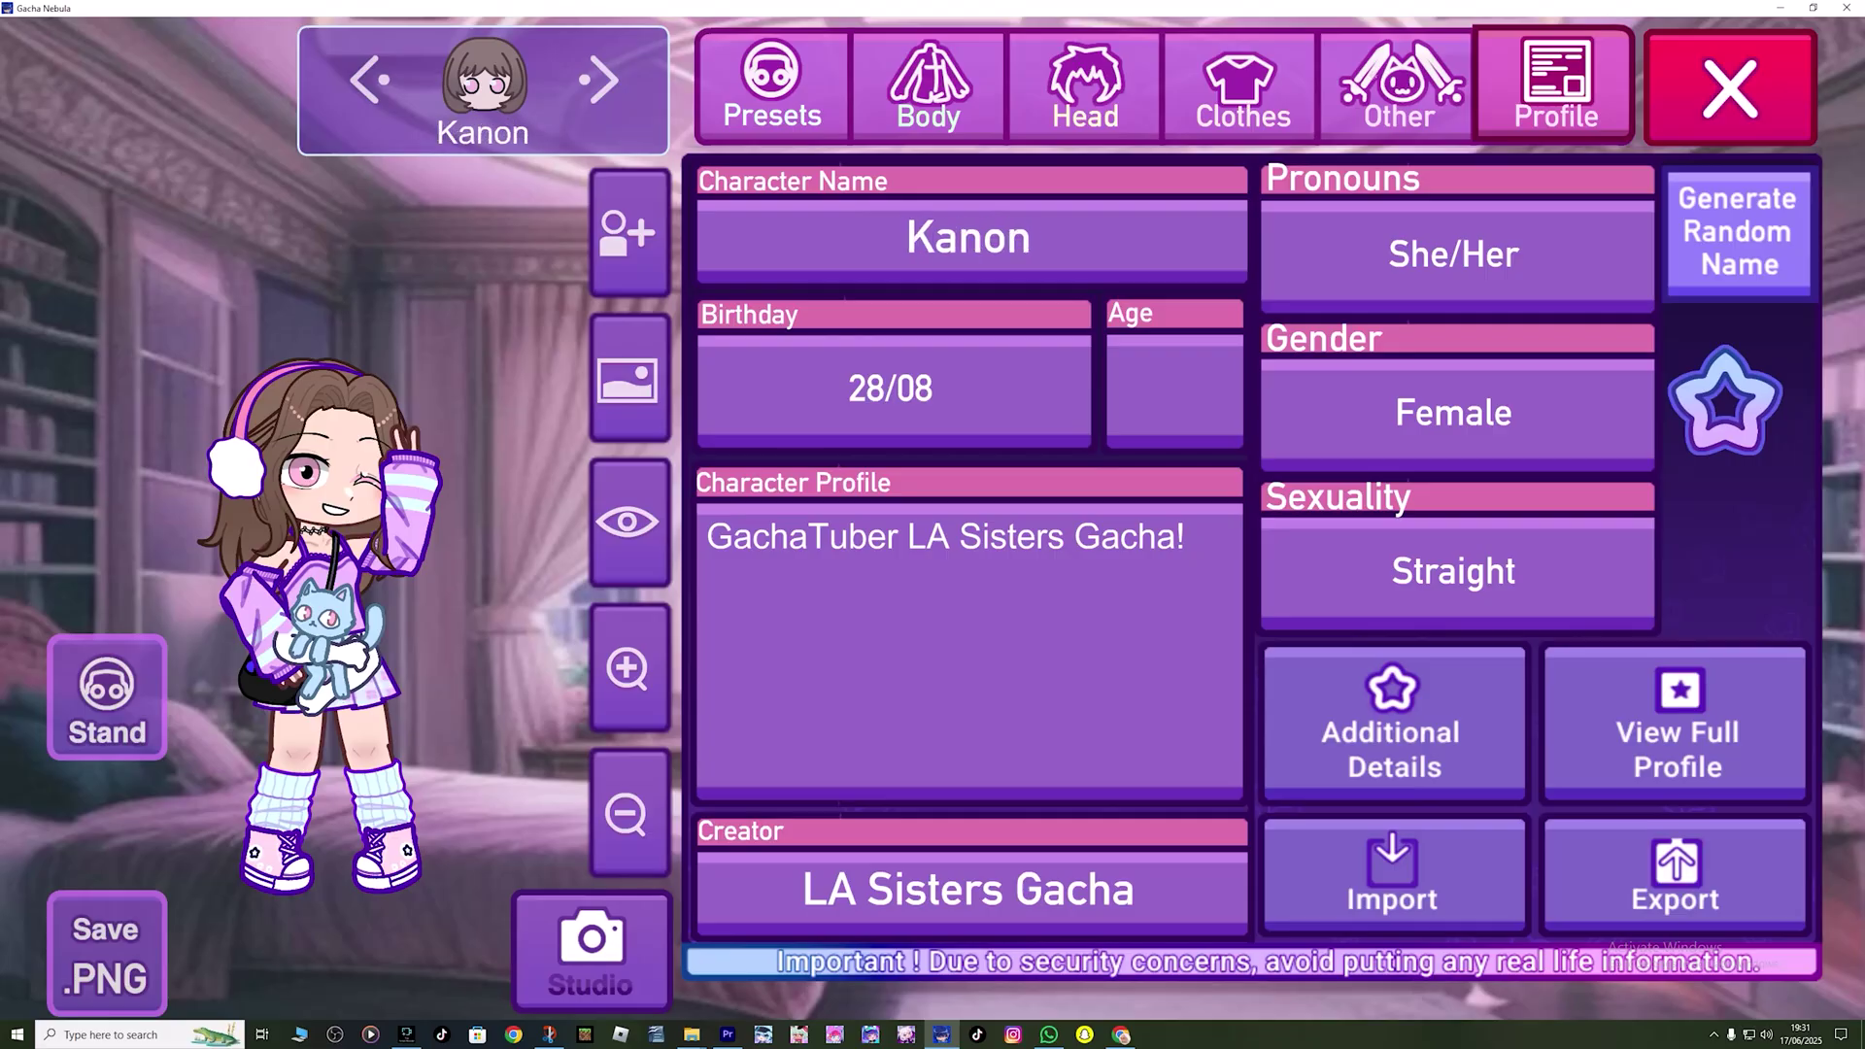
{"action": "left_click", "coordinate": [1738, 233]}
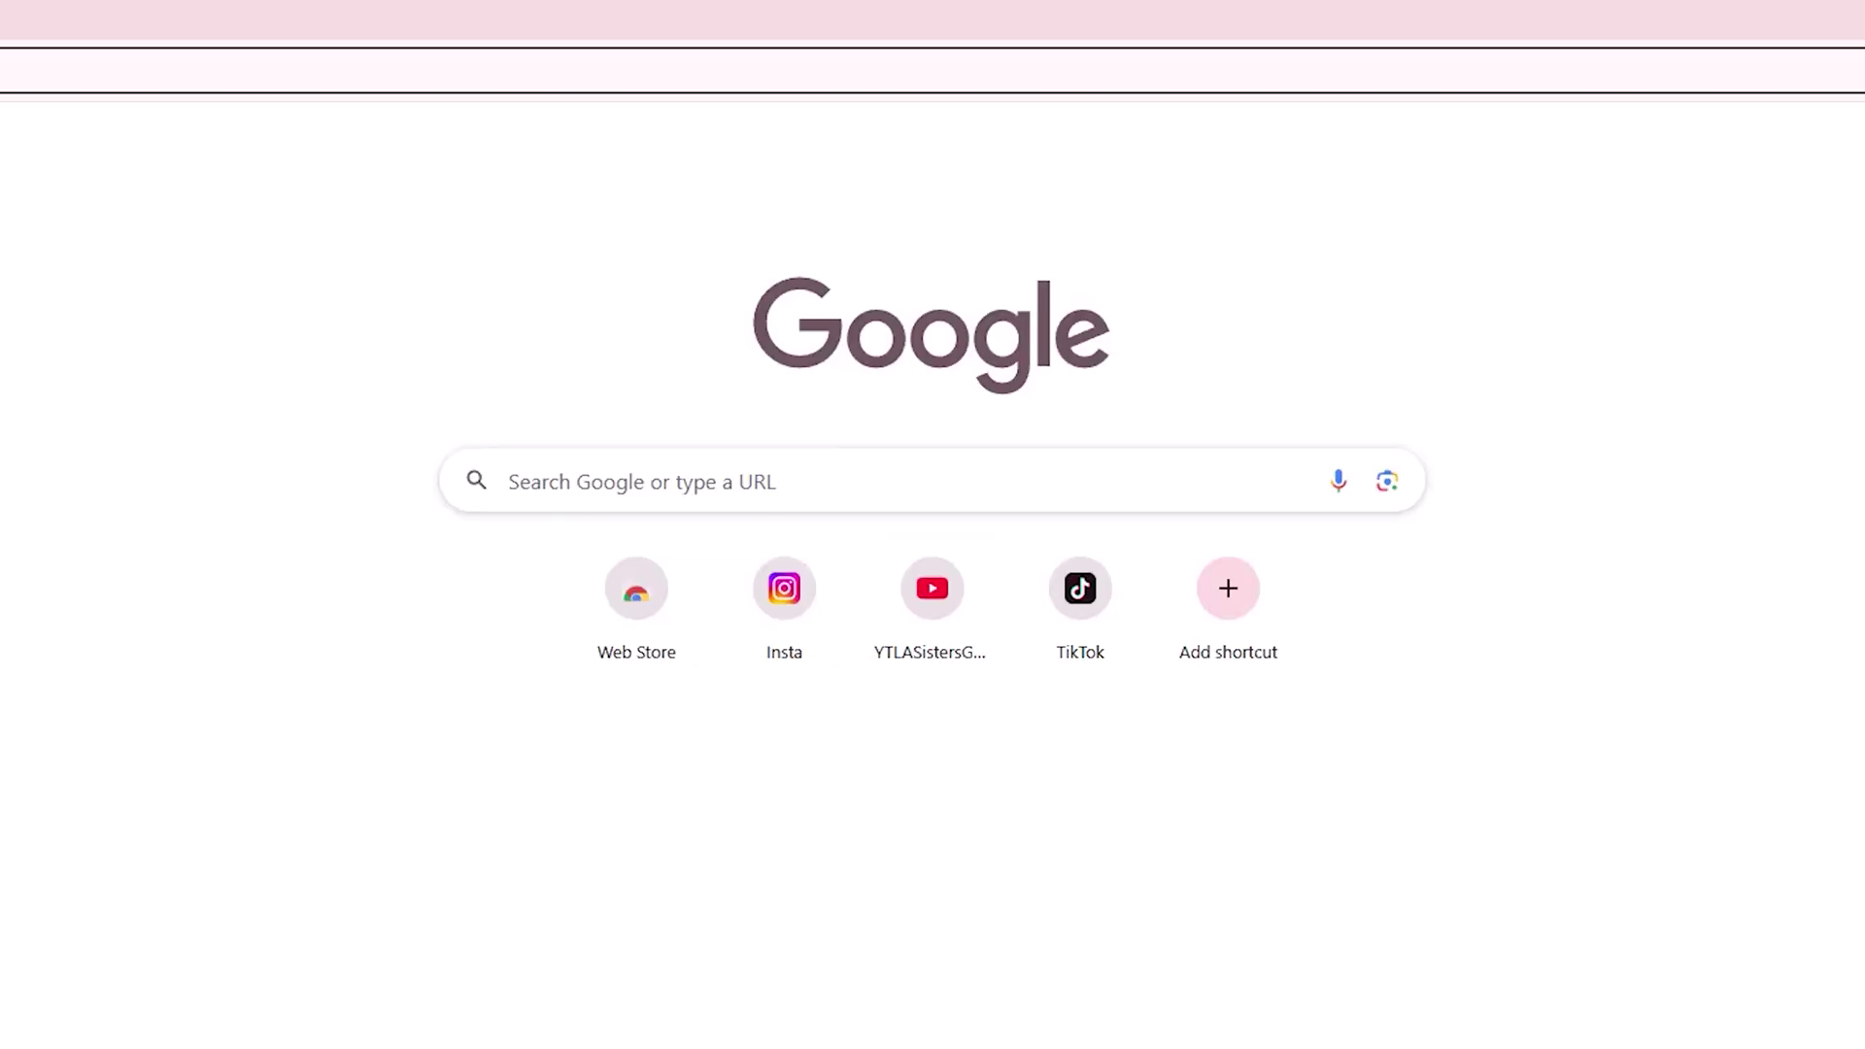
Switch to the web browser and search Google for "Gacha Nebula"
{"action": "left_click", "coordinate": [509, 481]}
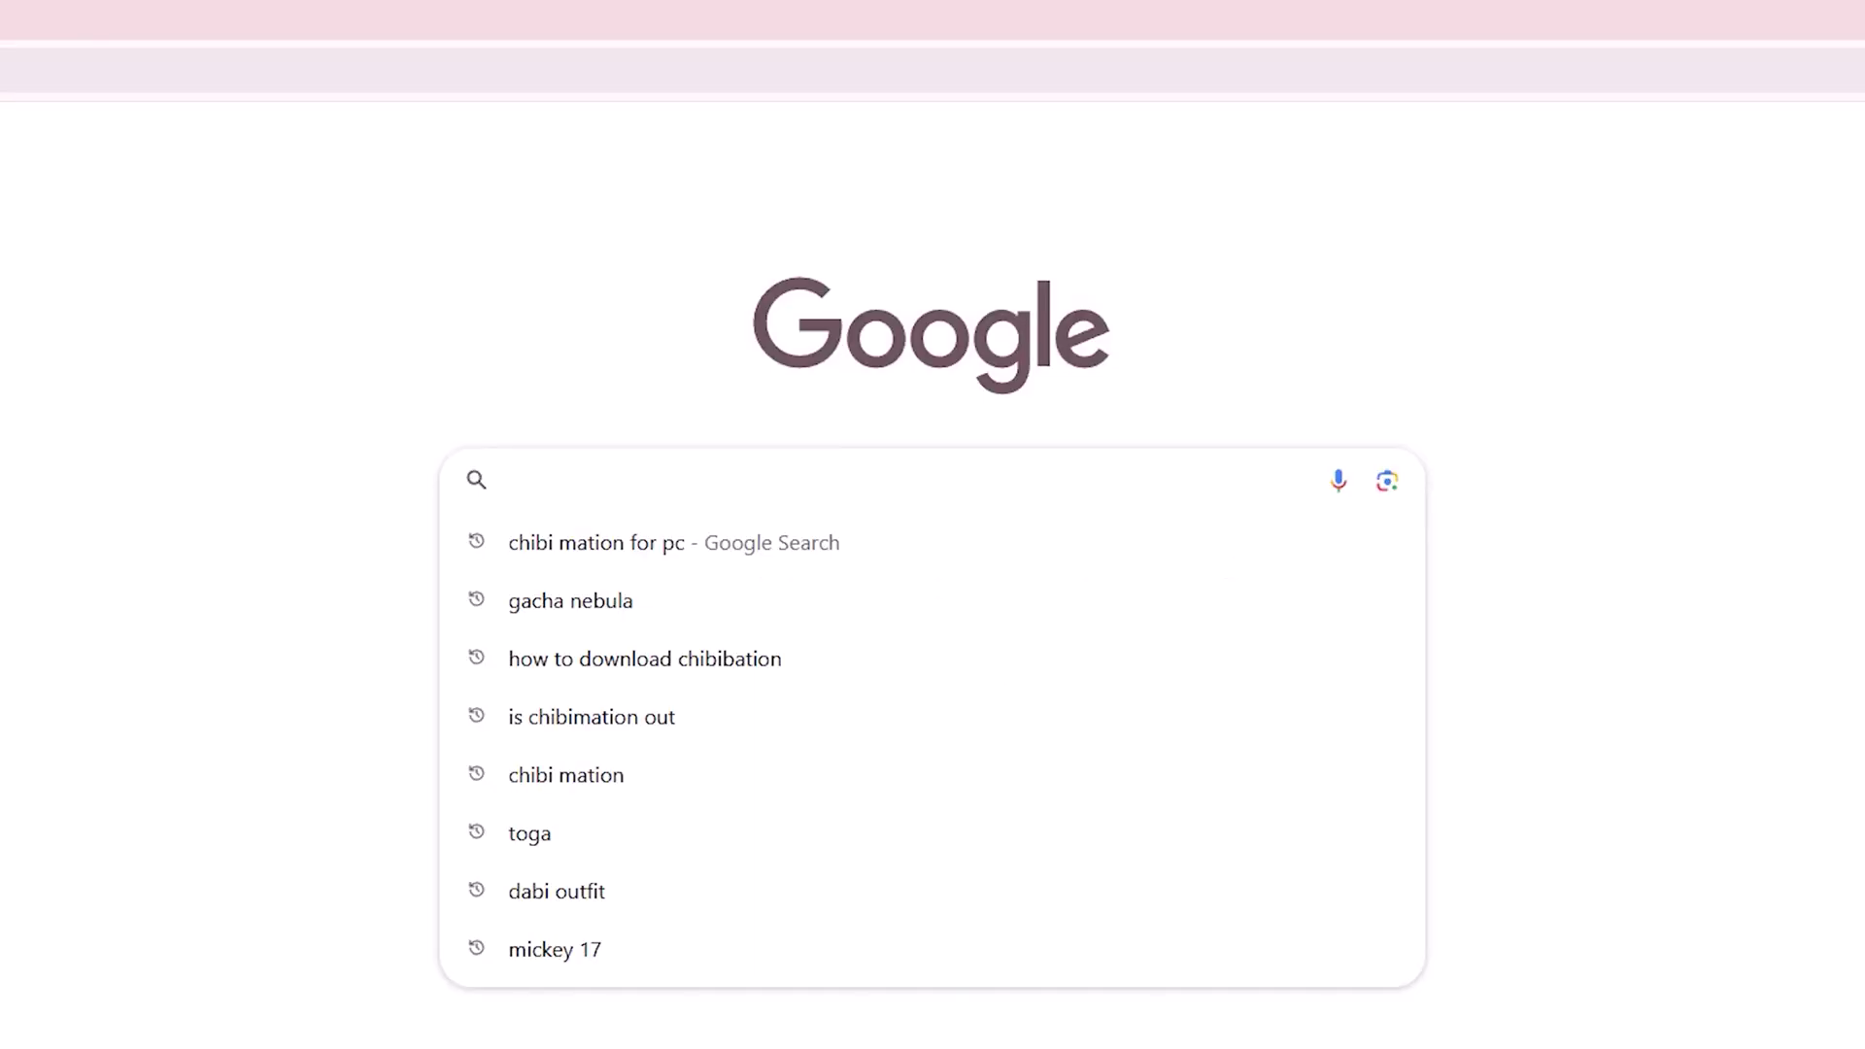
{"action": "type", "text": "Gacha"}
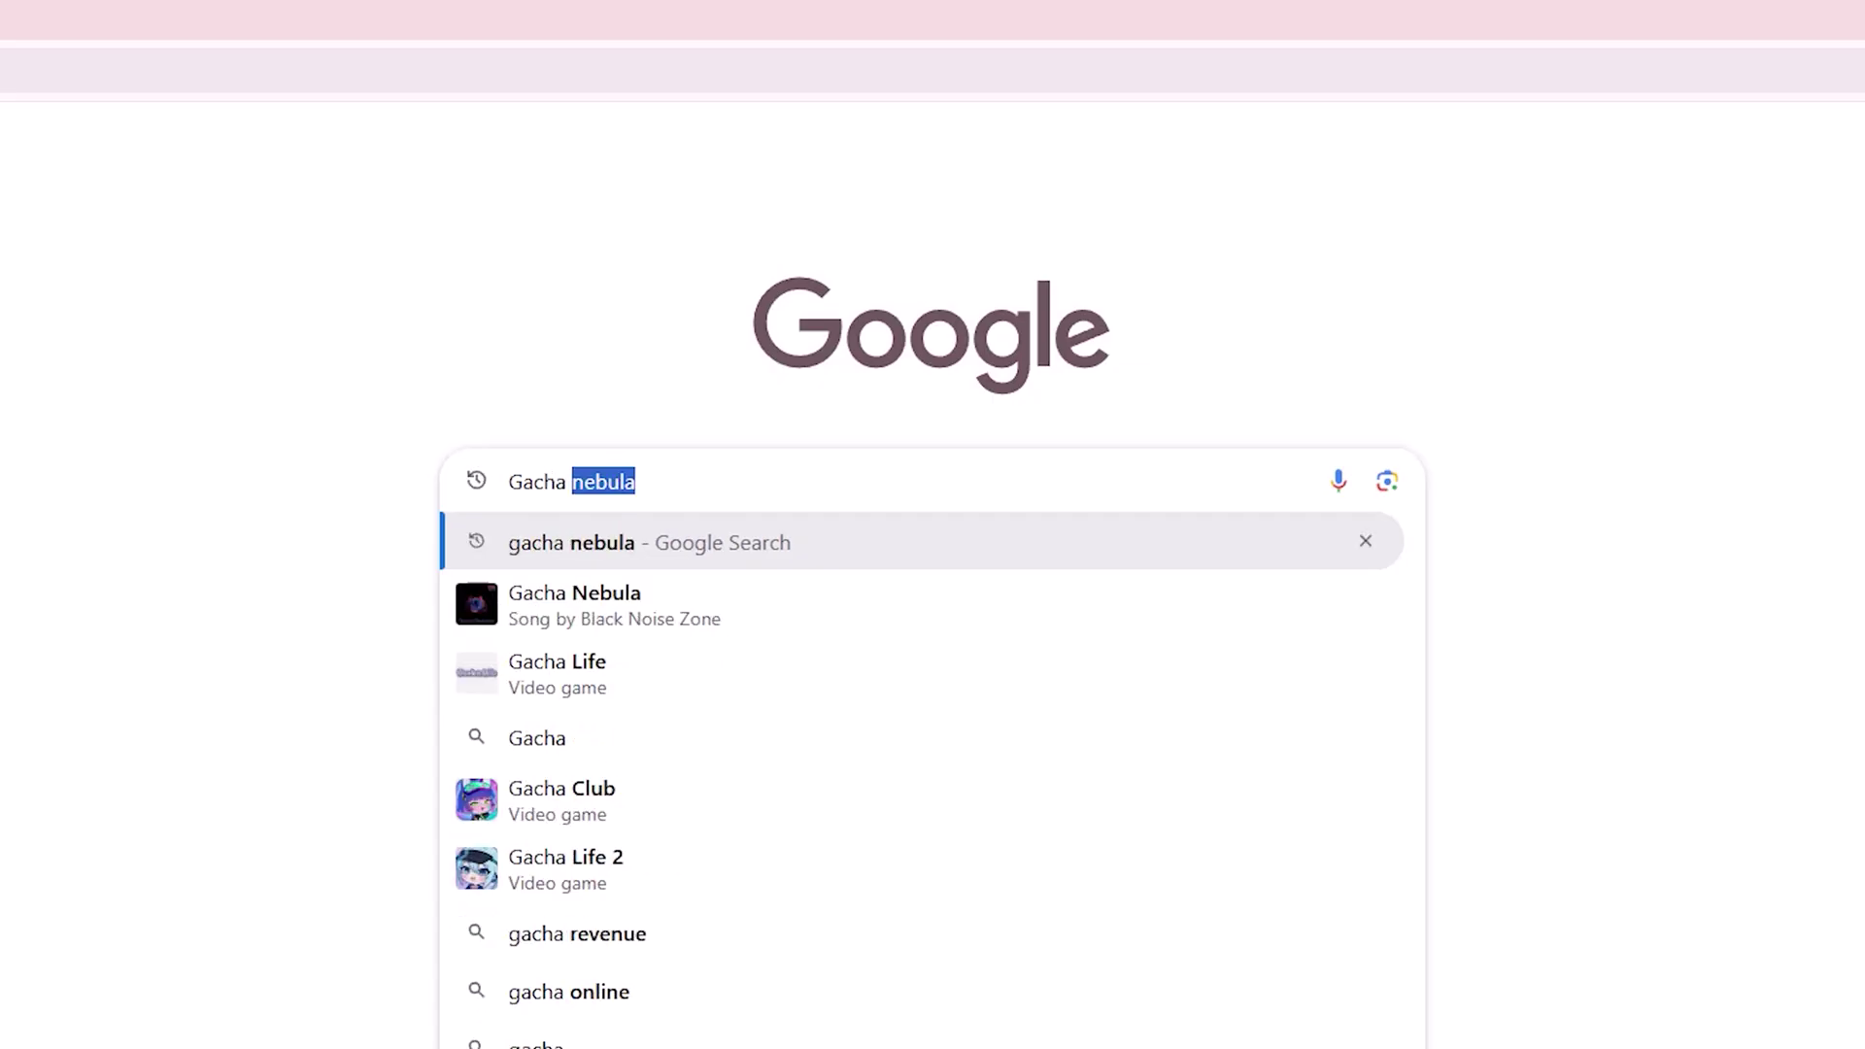
{"action": "type", "text": "Nebula"}
{"action": "key", "text": "Return"}
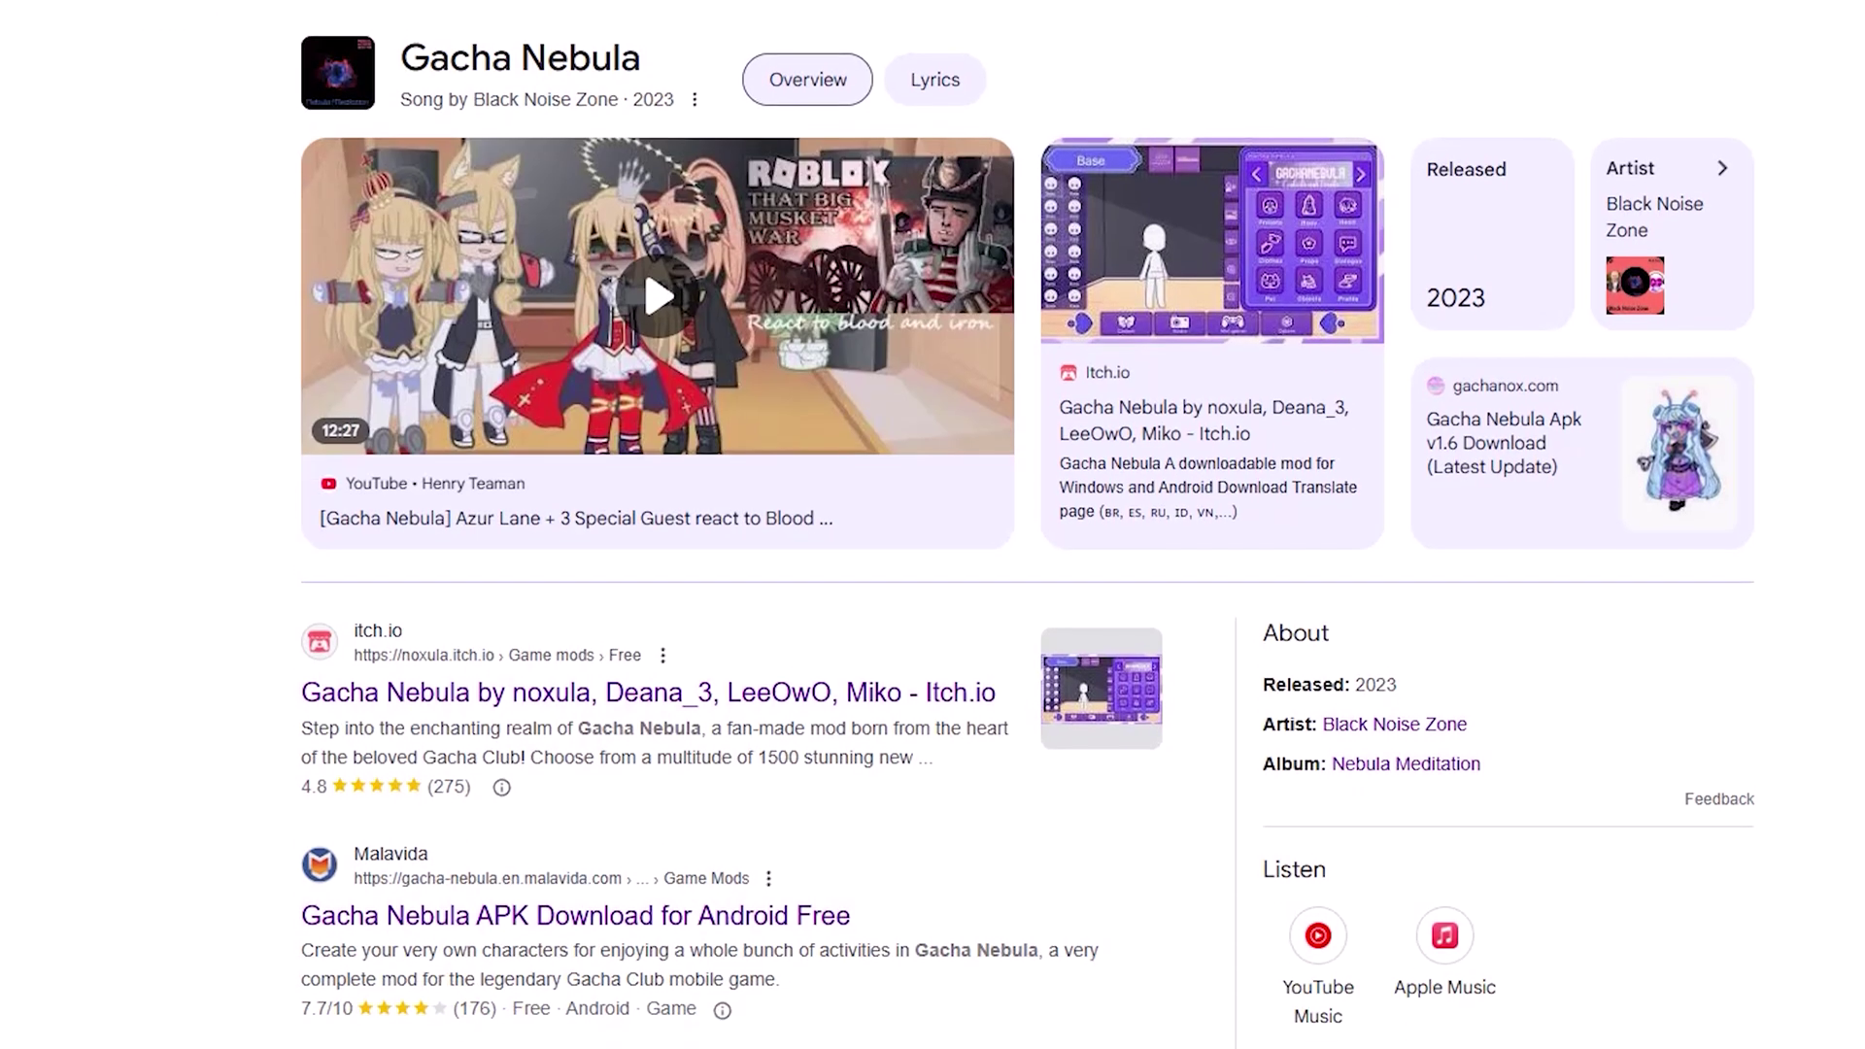
Open the itch.io result for Gacha Nebula and download the 1.6.3 Windows [Zip] version from its download list
{"action": "scroll", "coordinate": [933, 524], "scroll_direction": "down", "scroll_amount": 2}
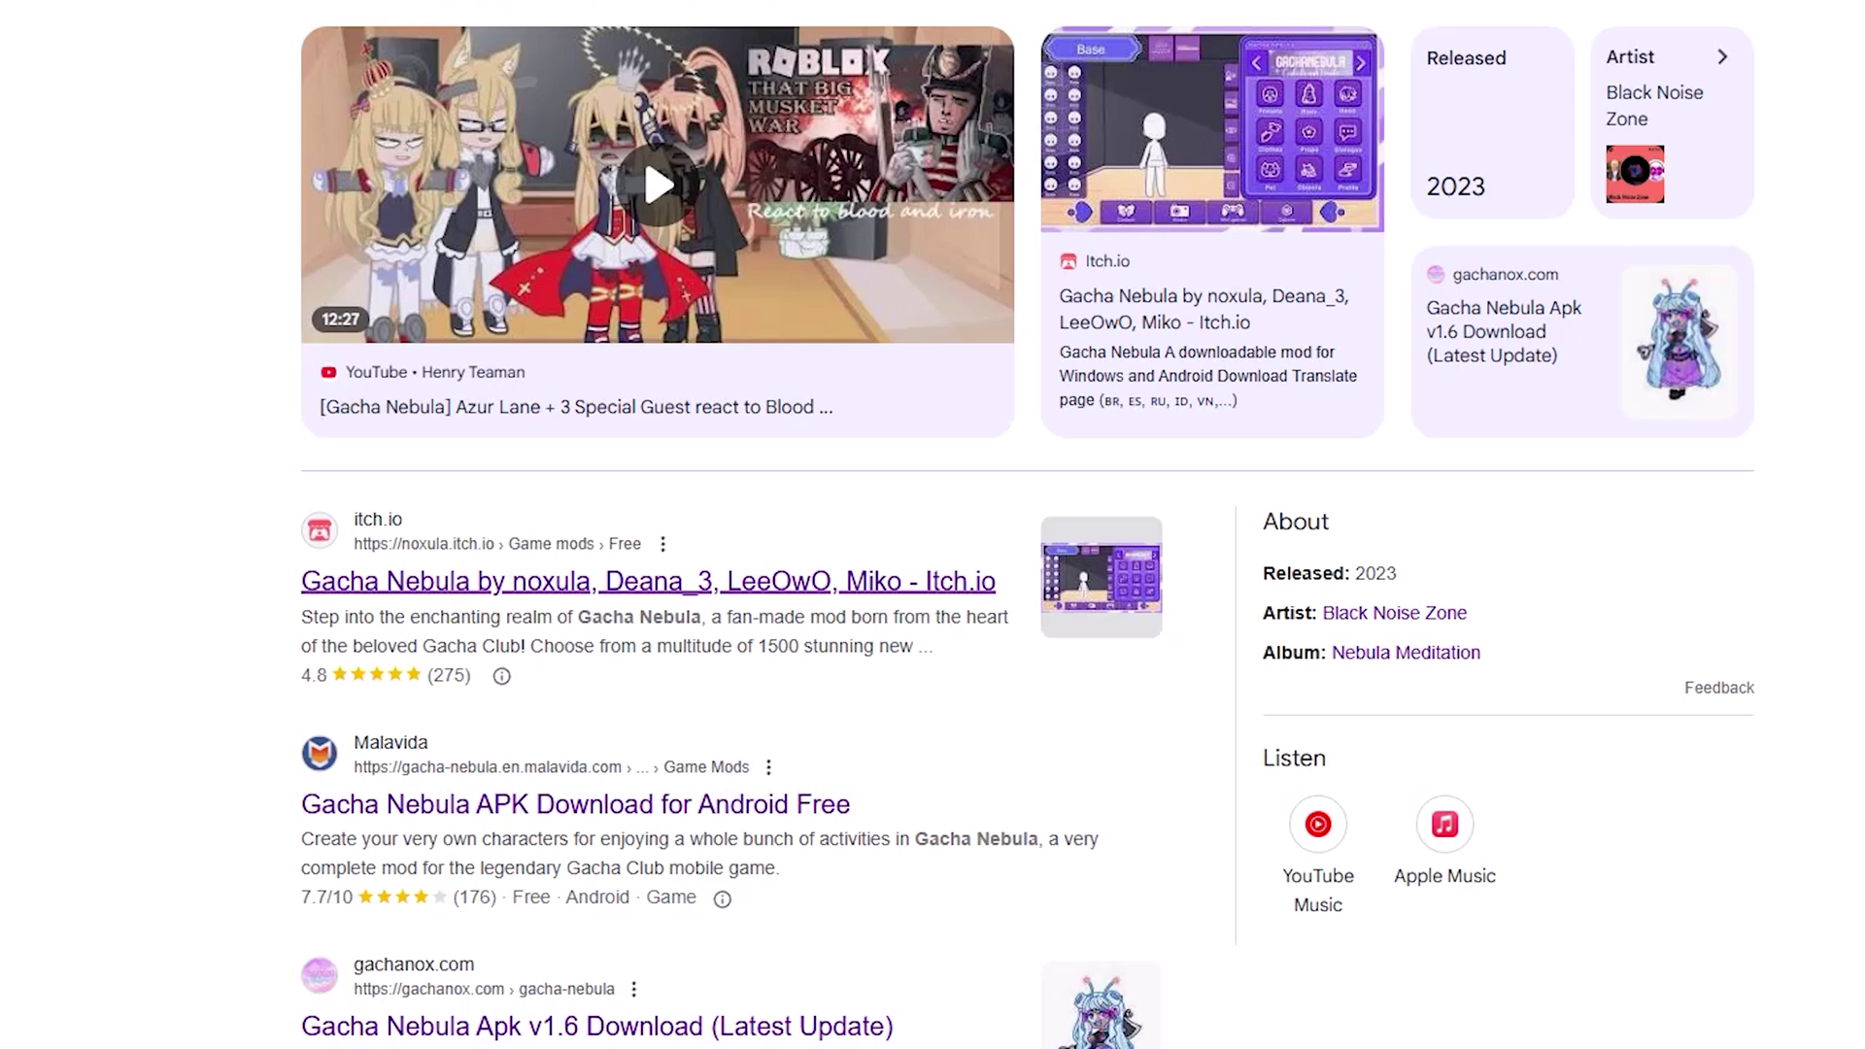
{"action": "left_click", "coordinate": [648, 581]}
{"action": "scroll", "coordinate": [928, 524], "scroll_direction": "down", "scroll_amount": 20}
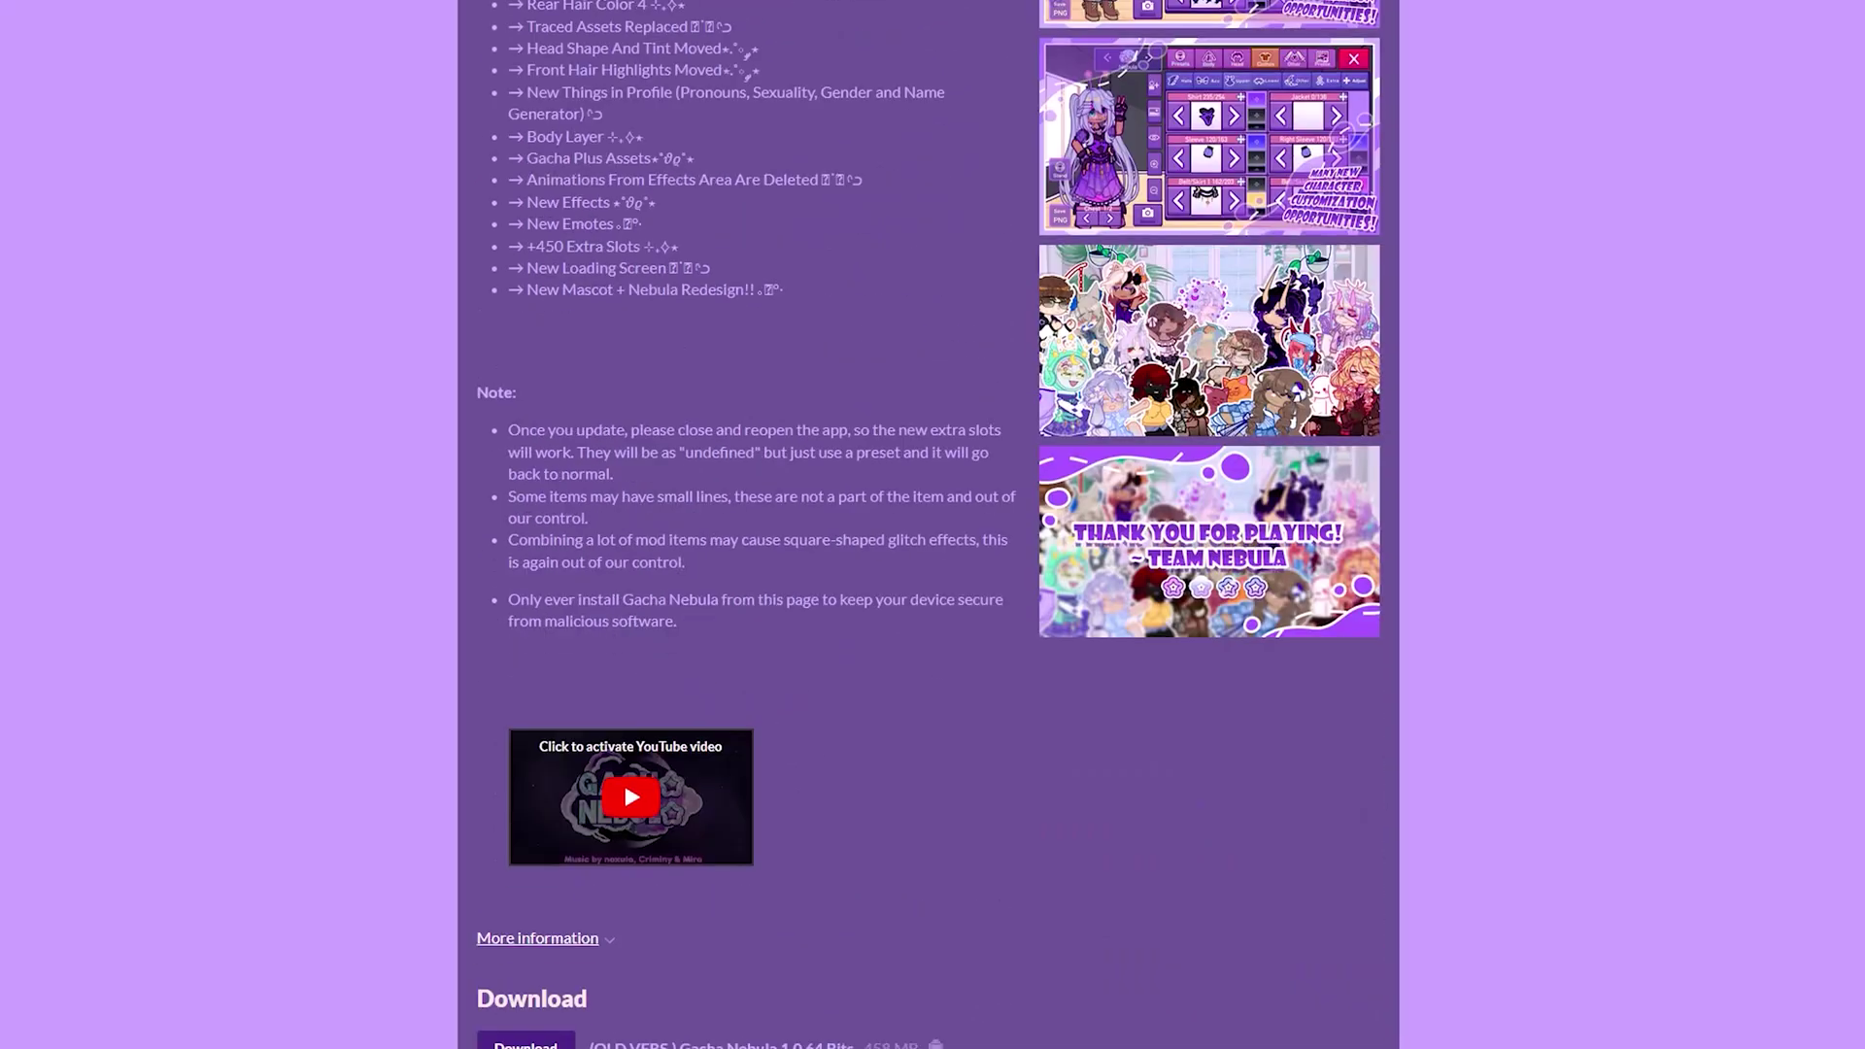
{"action": "scroll", "coordinate": [927, 524], "scroll_direction": "down", "scroll_amount": 9}
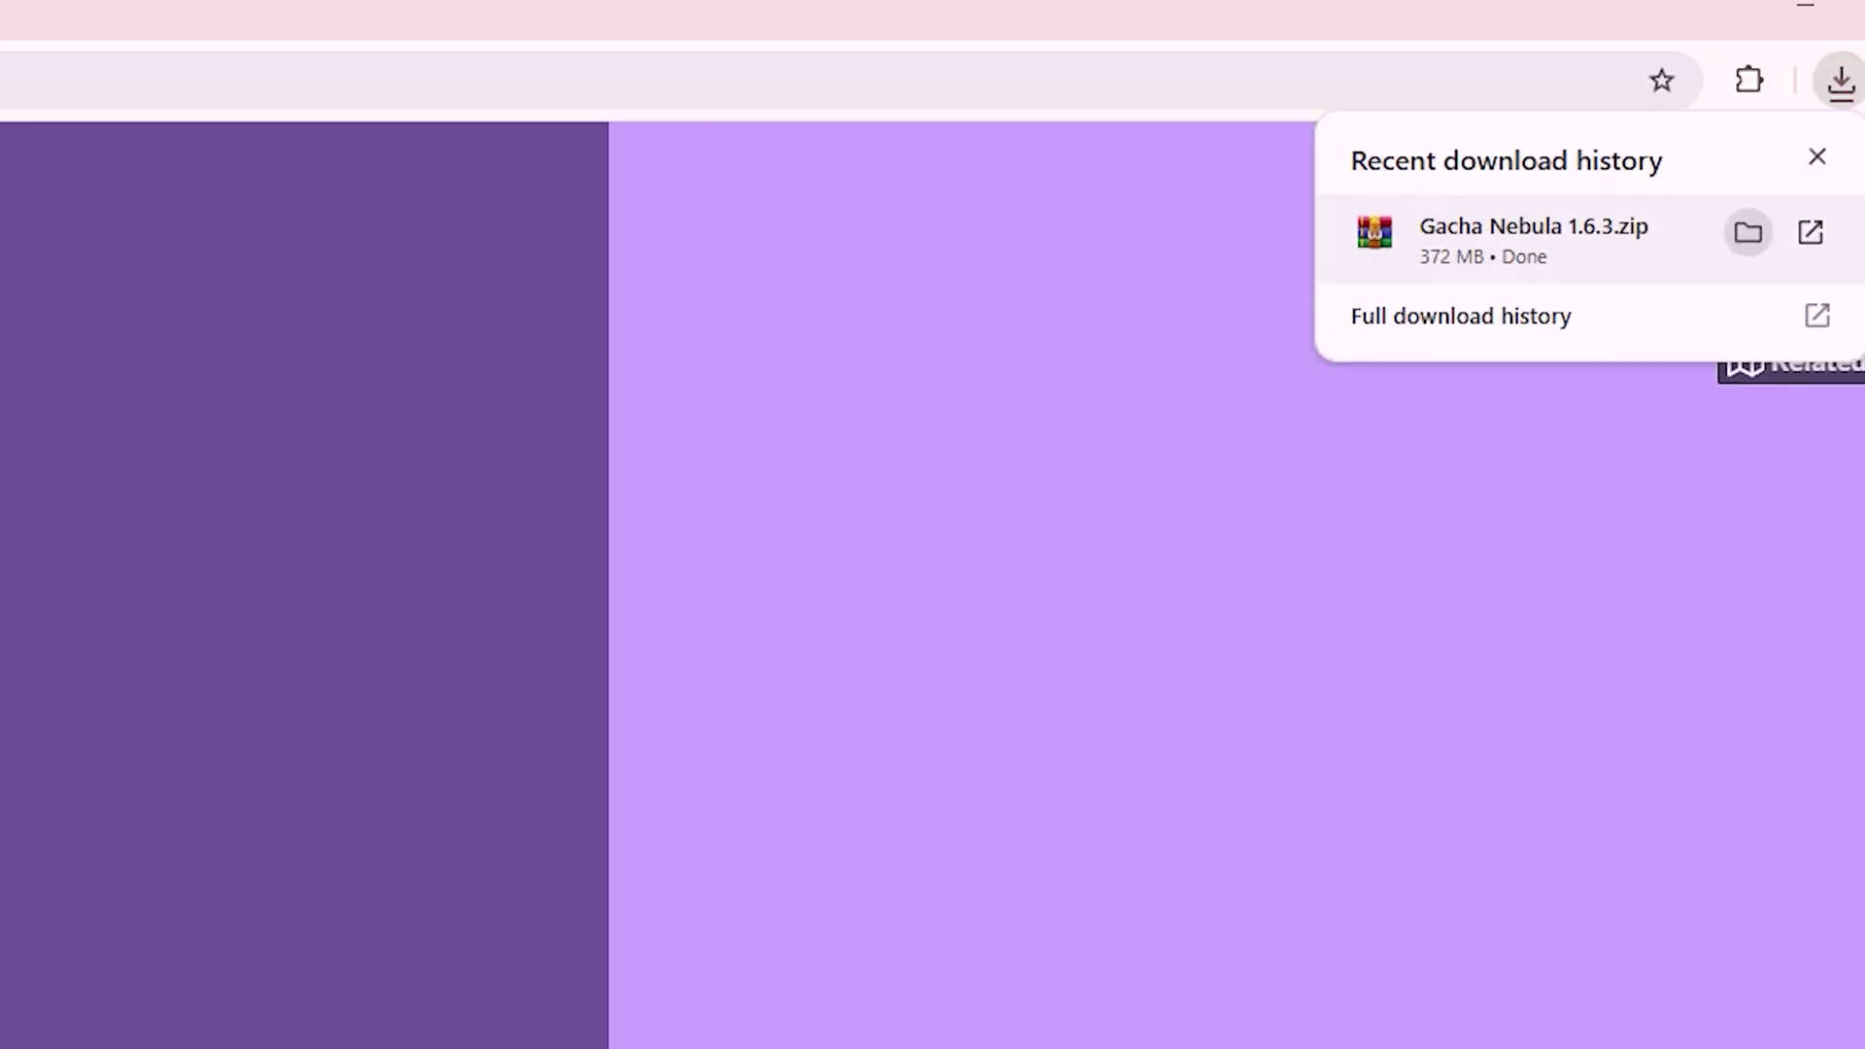
Show the downloaded Gacha Nebula 1.6.3 archive in its folder and extract its files to the Desktop
{"action": "left_click", "coordinate": [1748, 231]}
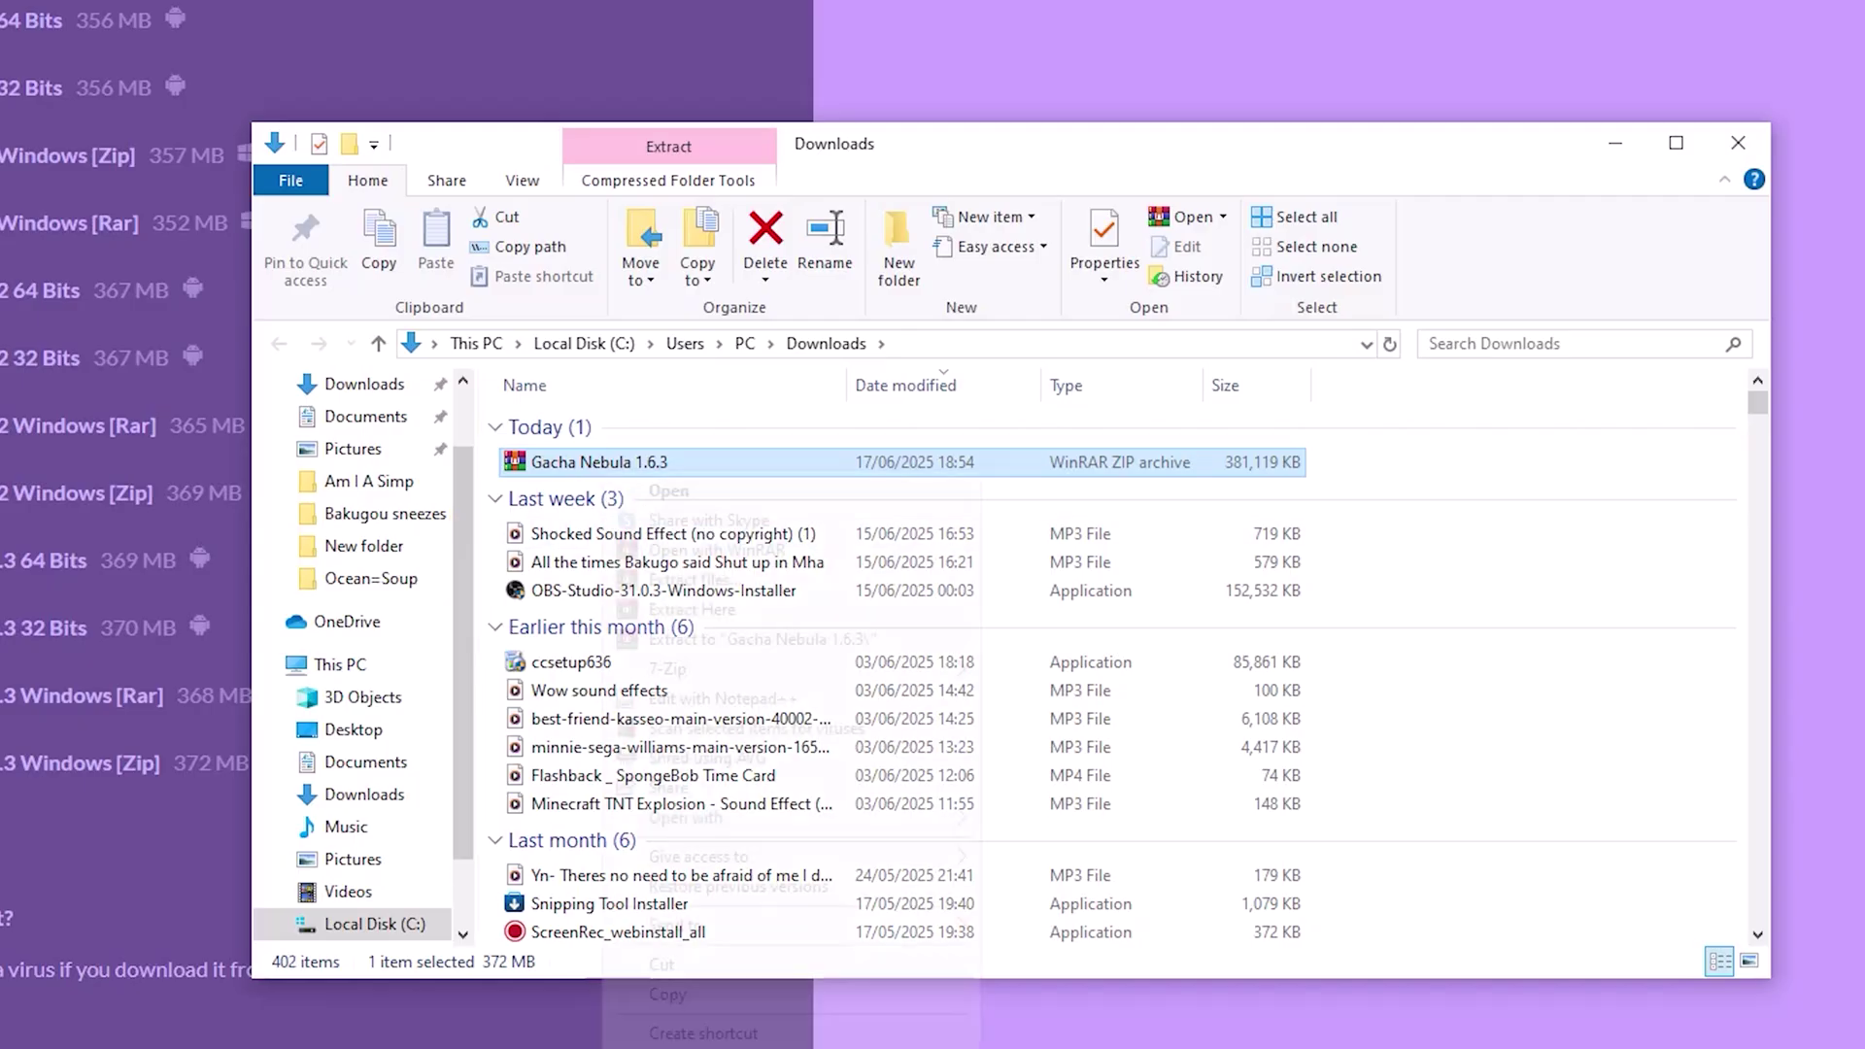
{"action": "right_click", "coordinate": [603, 464]}
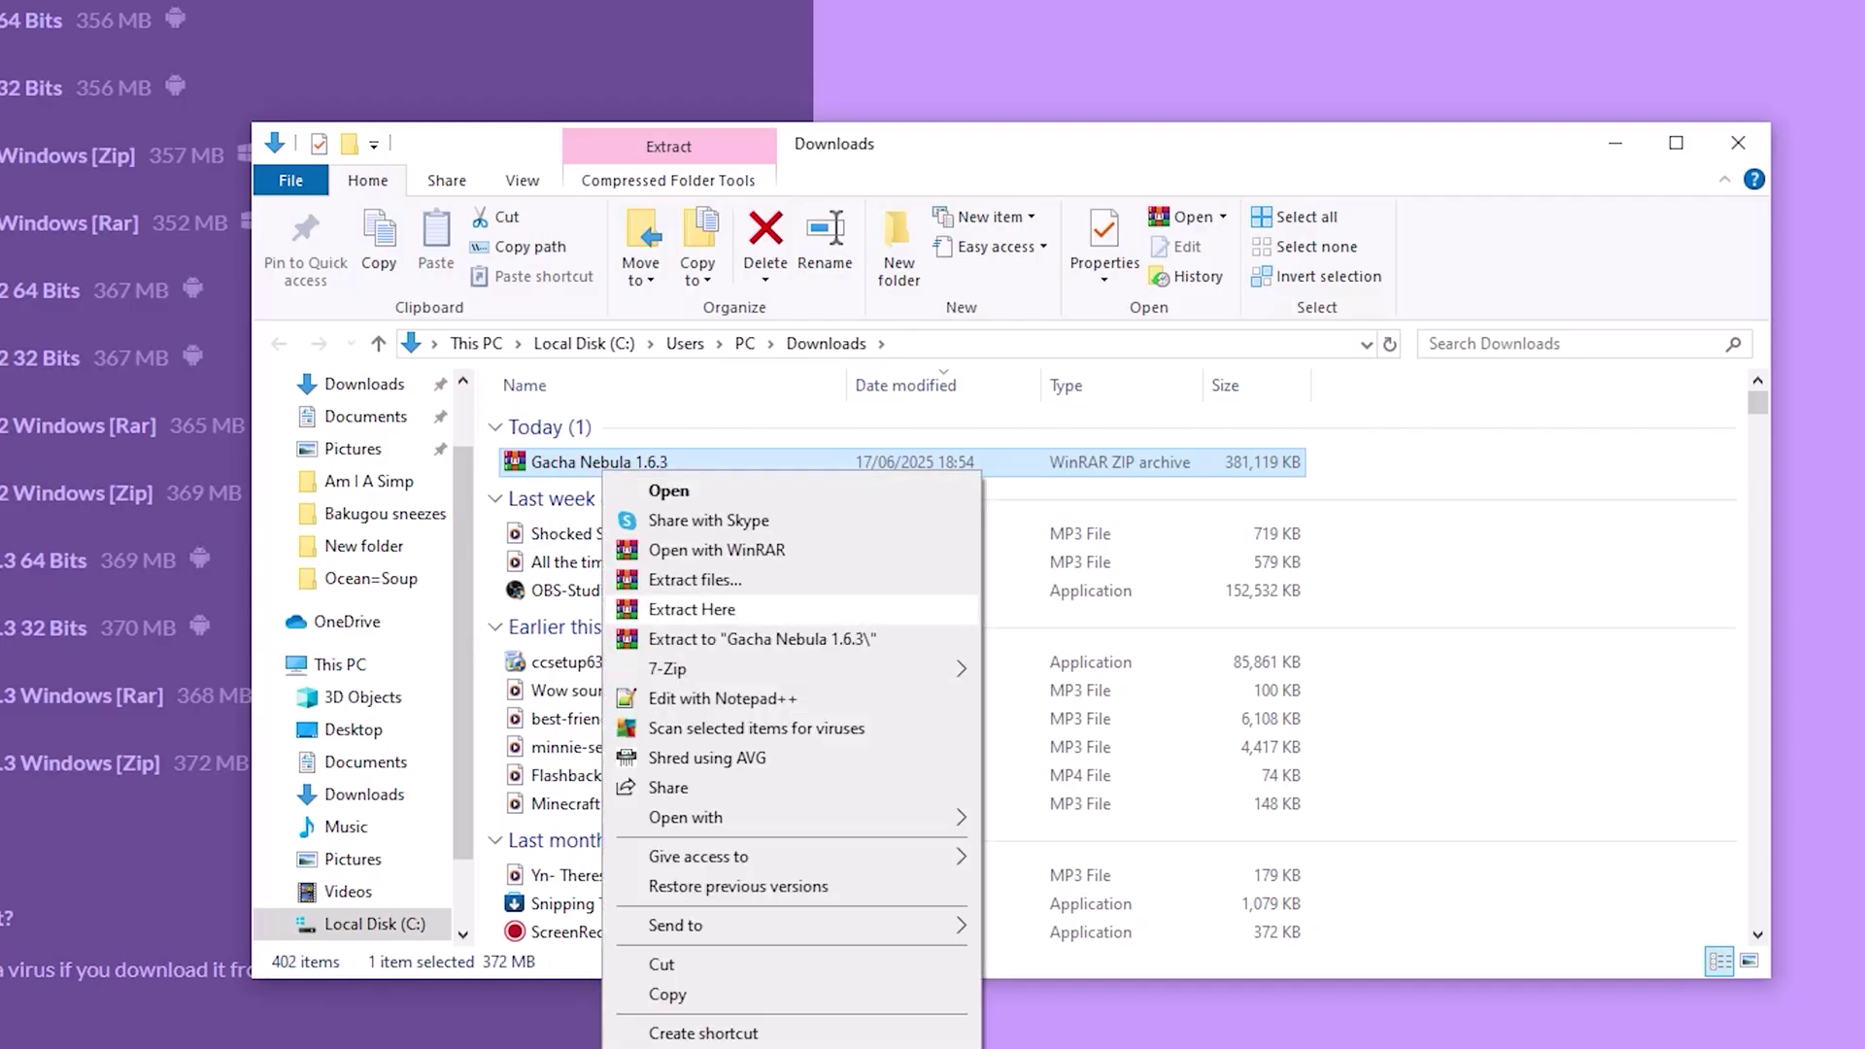
{"action": "left_click", "coordinate": [694, 579]}
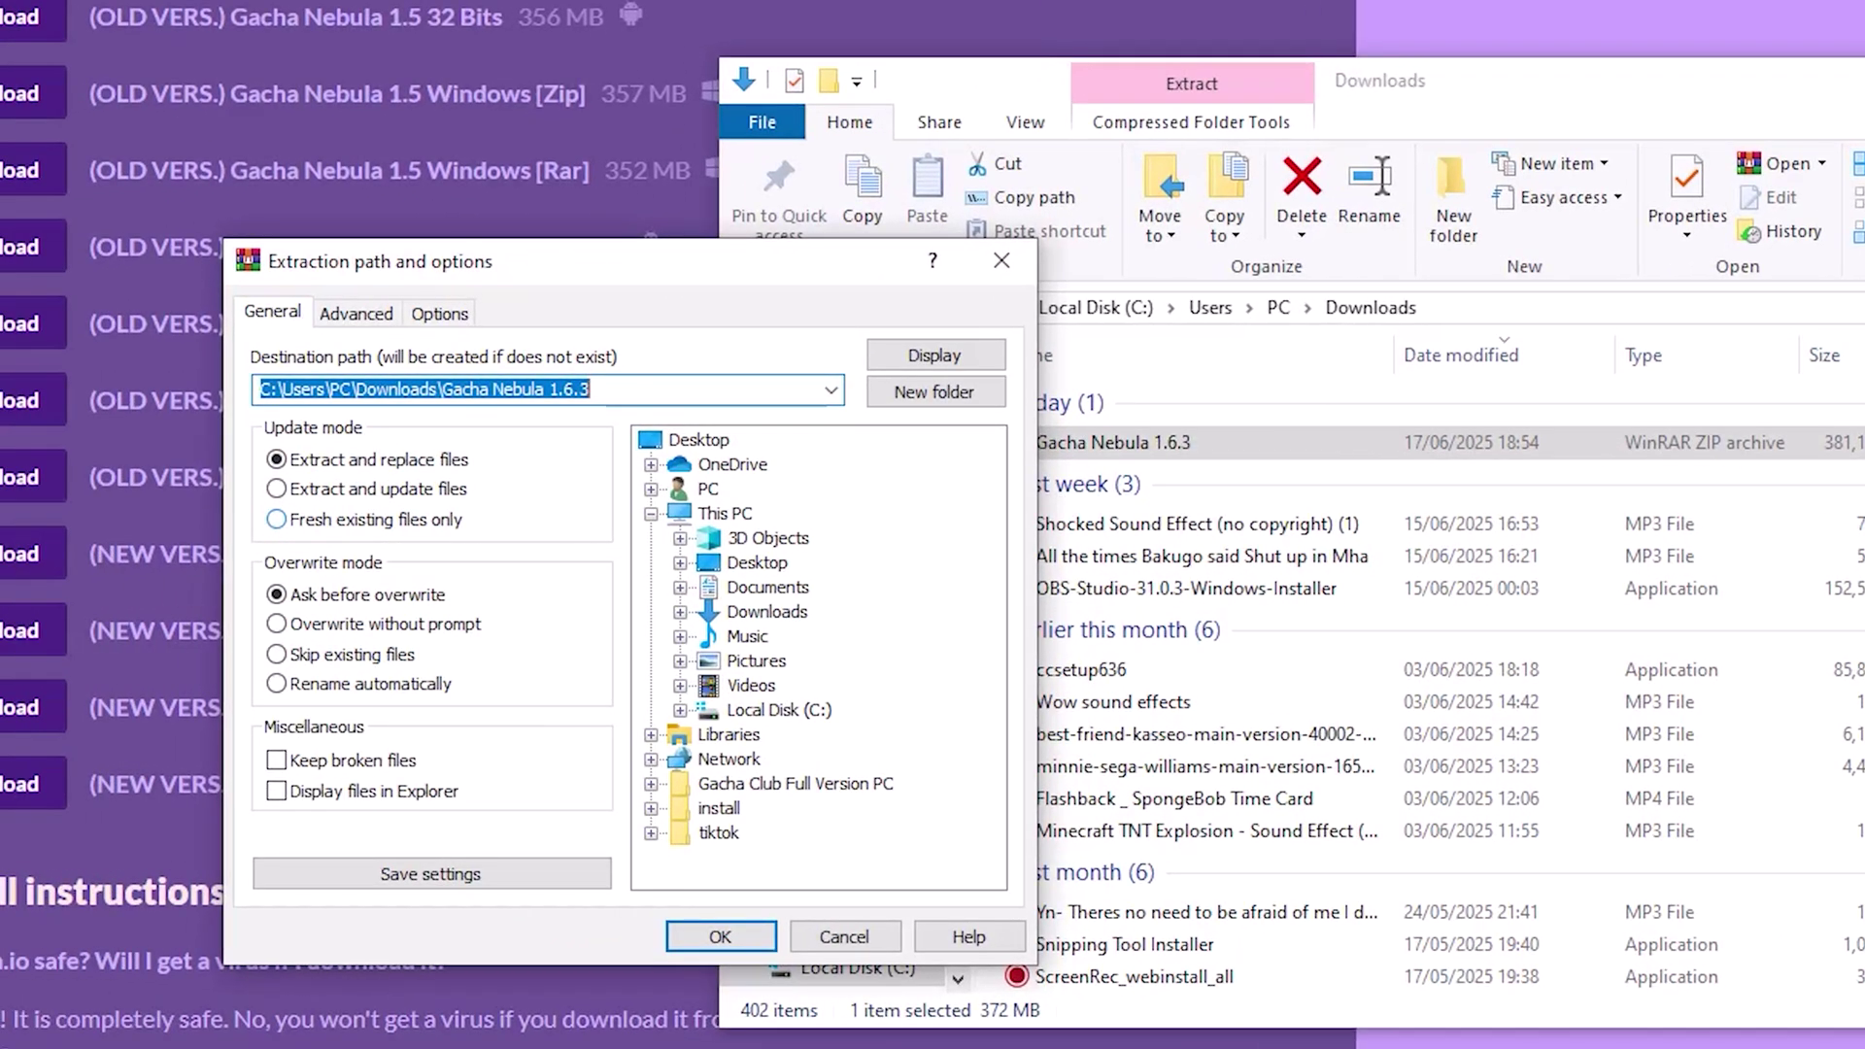
{"action": "left_click", "coordinate": [756, 562]}
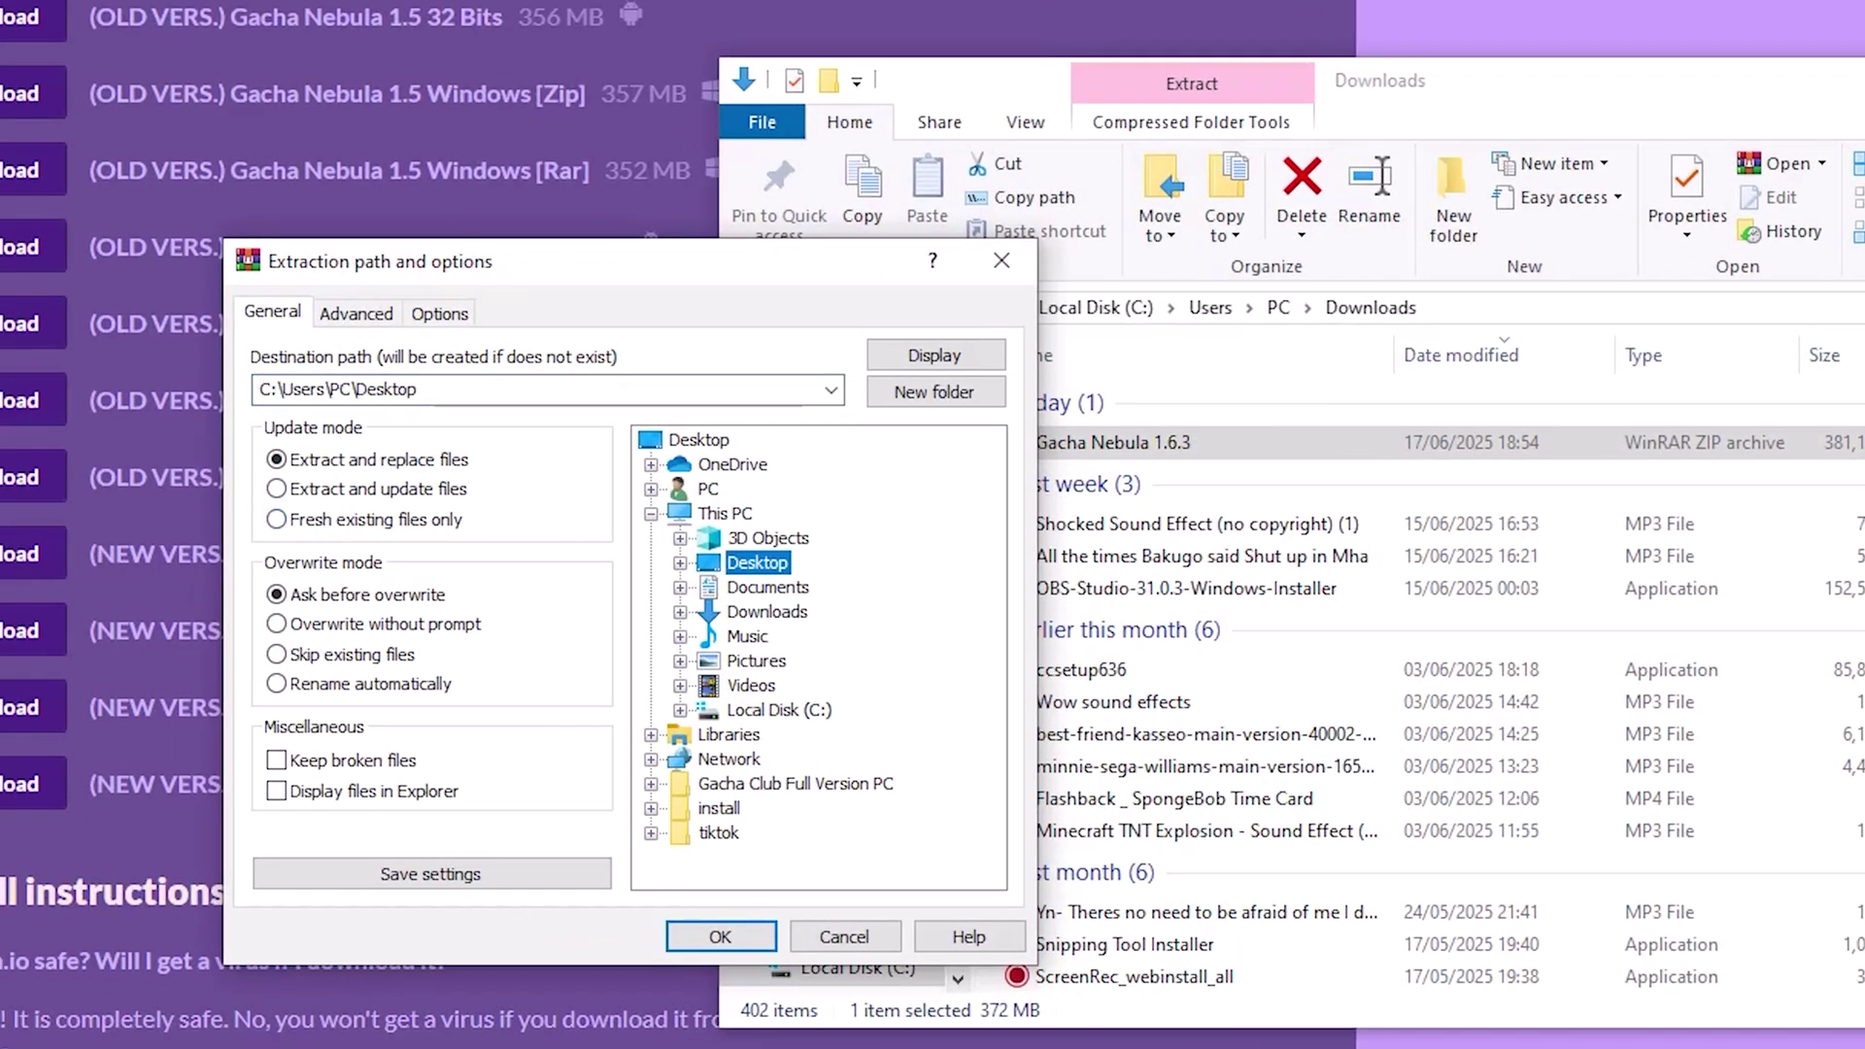
{"action": "left_click", "coordinate": [720, 937]}
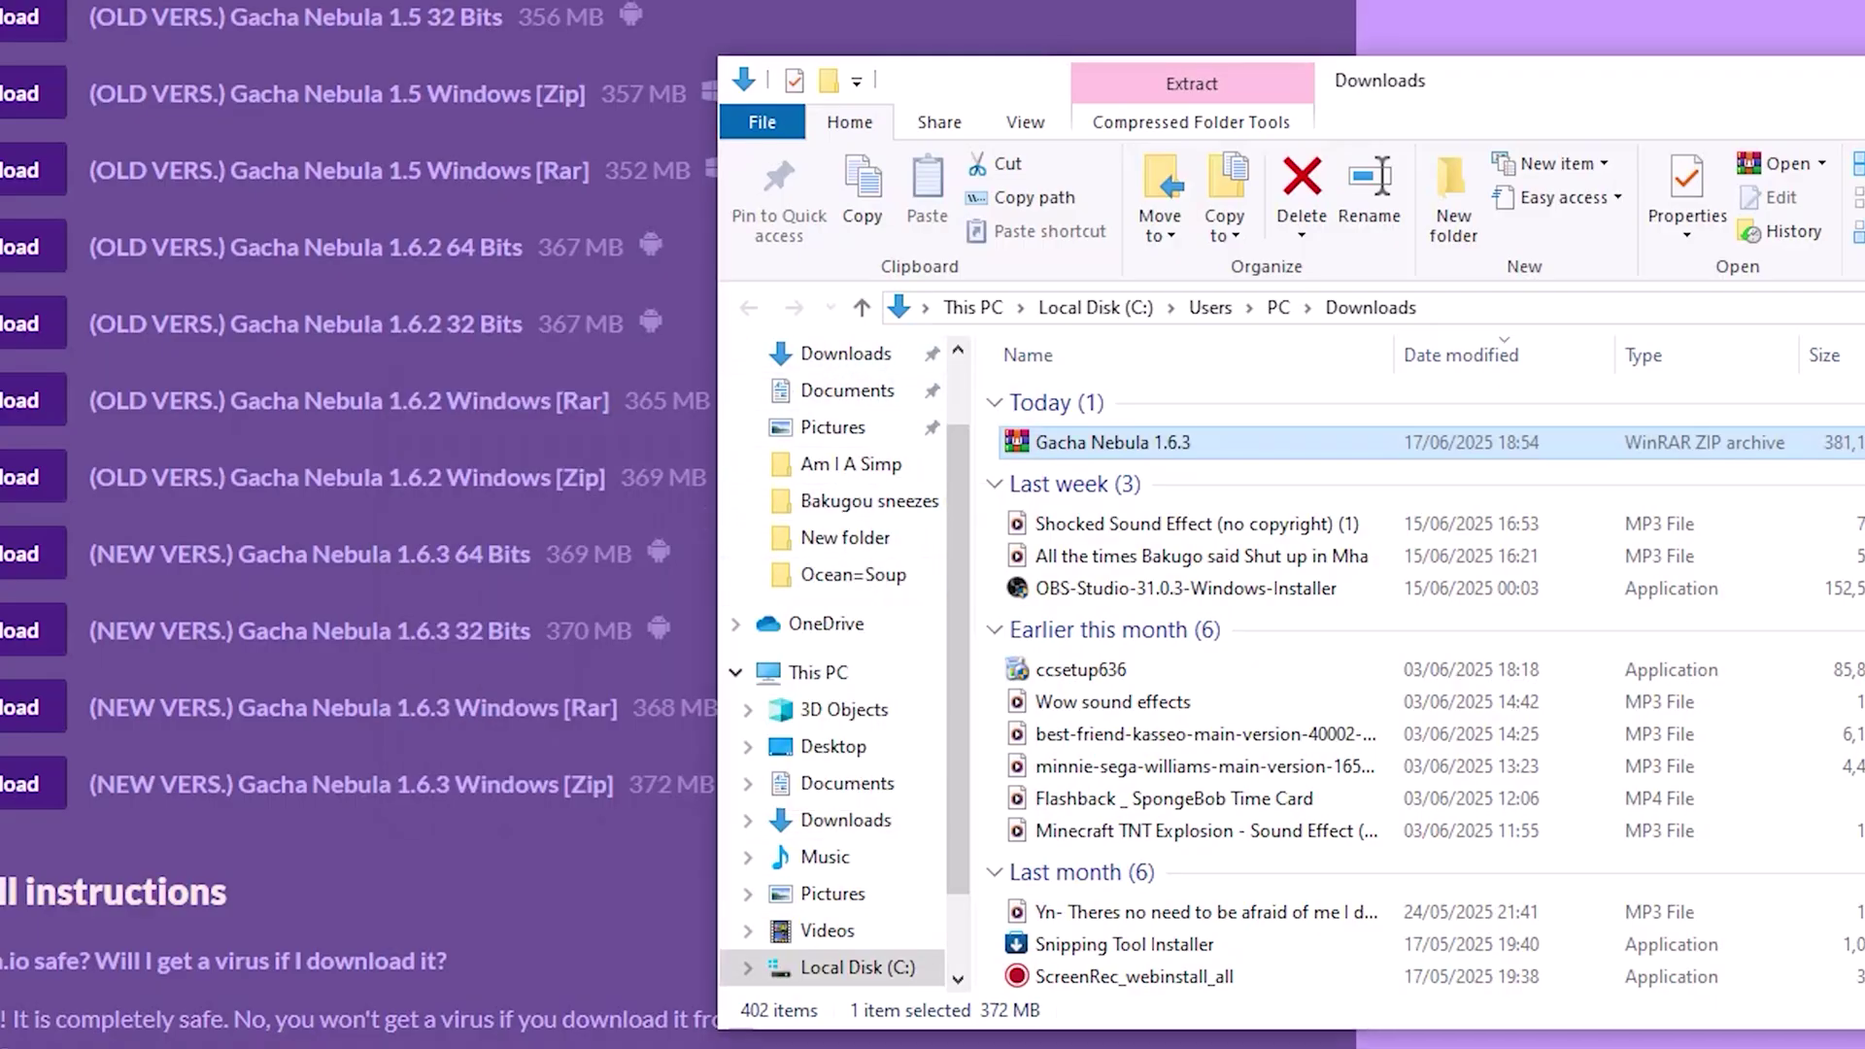
Go to the Desktop folder, open the extracted Gacha Nebula 1.6.3 folder and open the Gacha Nebula folder inside it
{"action": "left_click", "coordinate": [832, 746]}
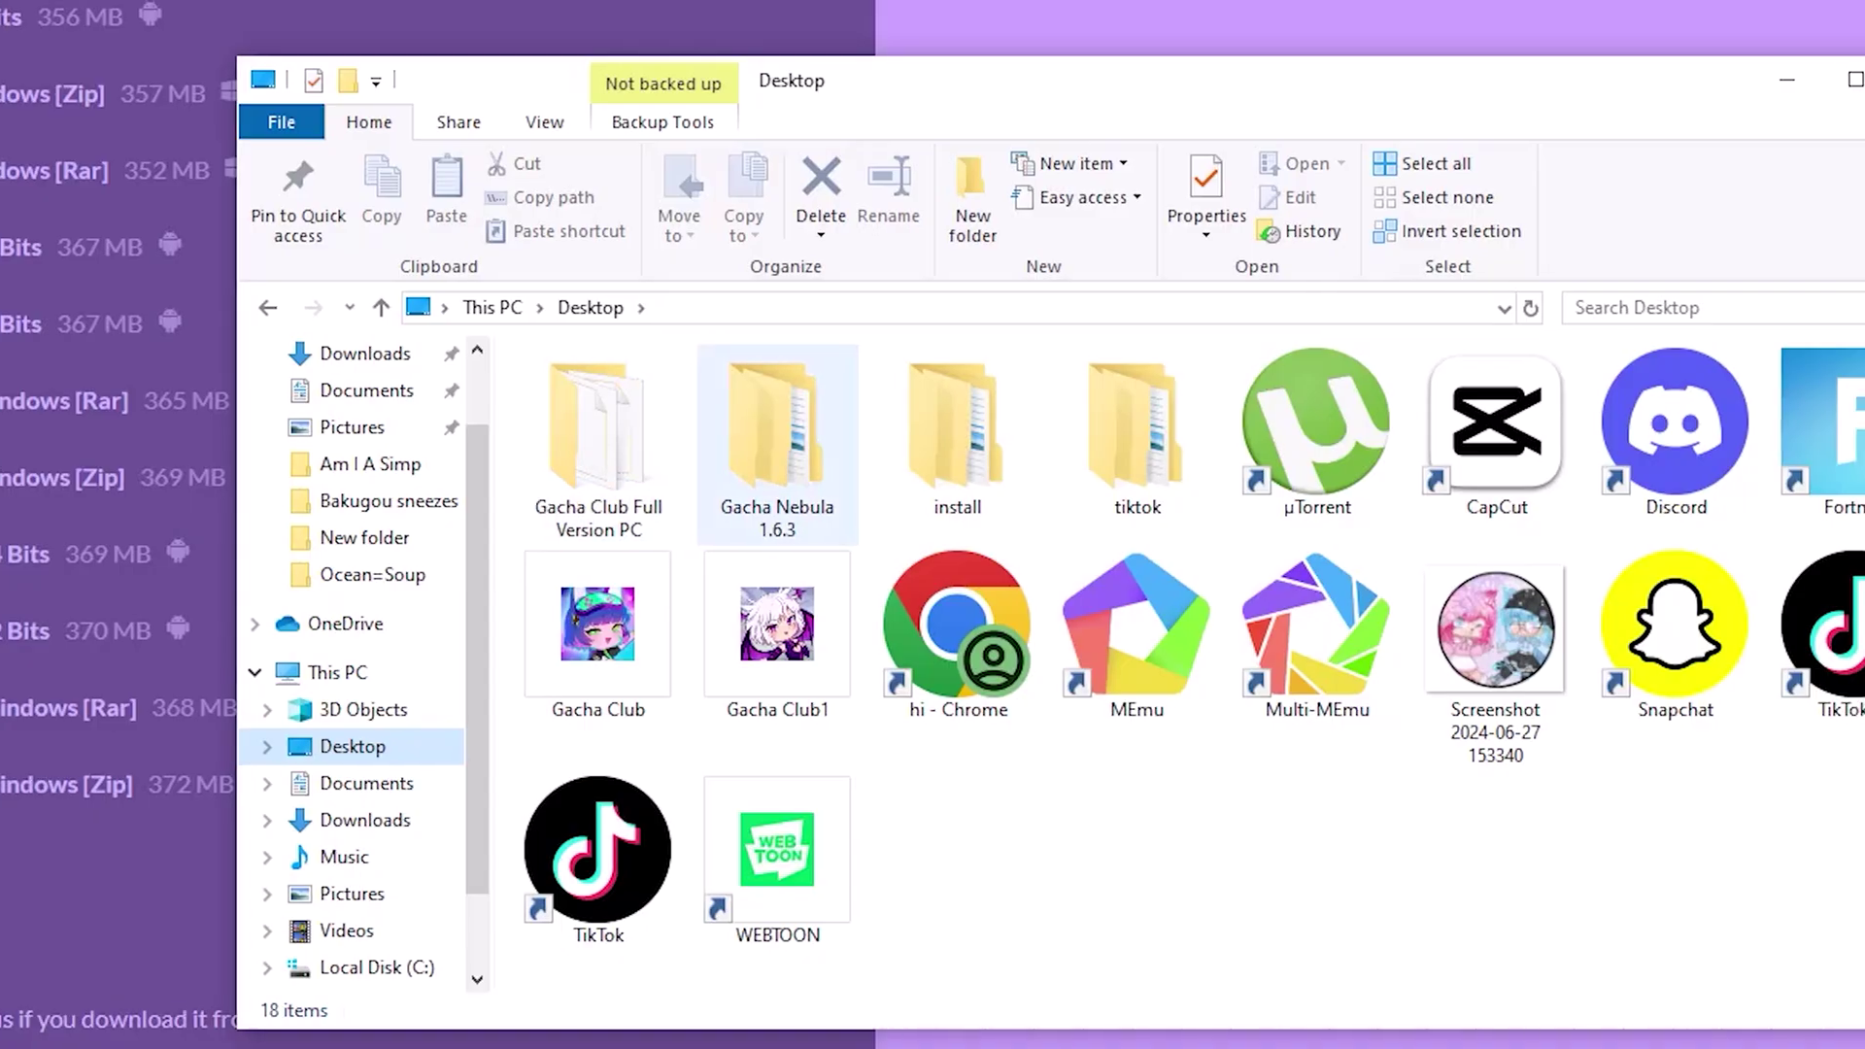
{"action": "left_click", "coordinate": [777, 444]}
{"action": "double_click", "coordinate": [777, 437]}
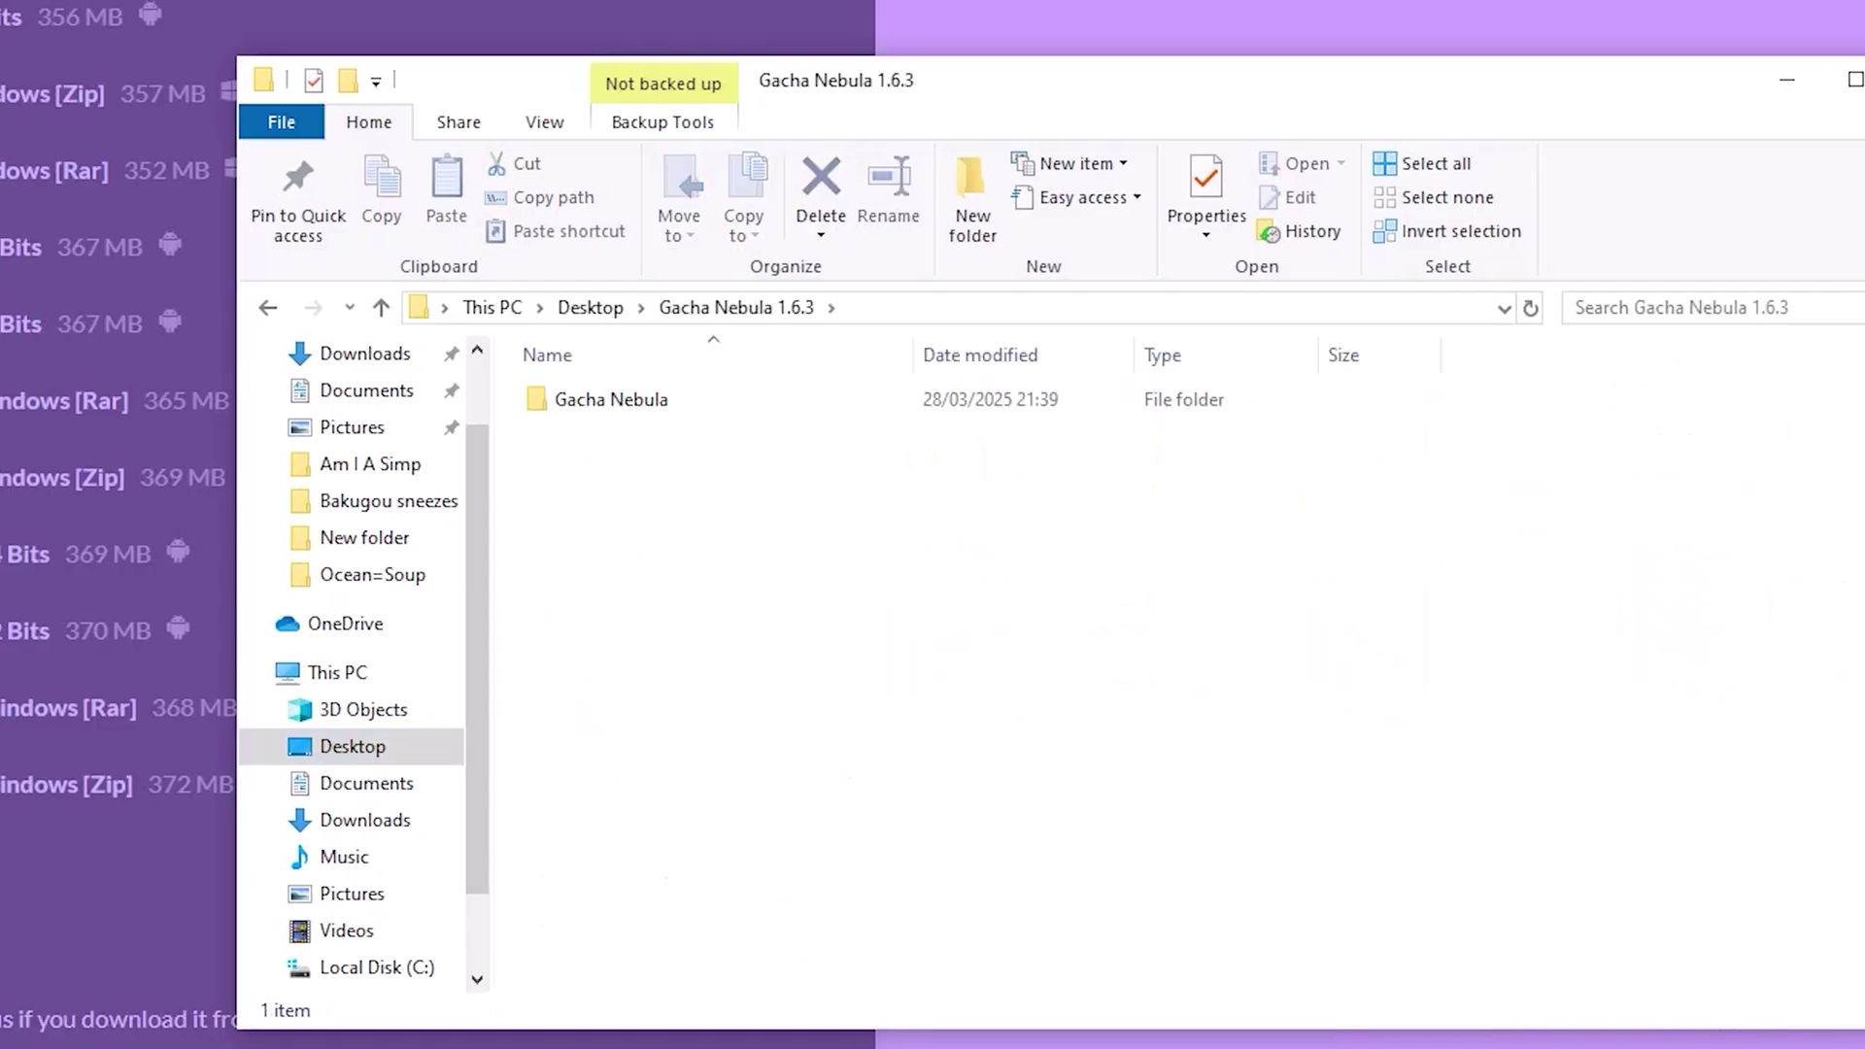
{"action": "double_click", "coordinate": [738, 399]}
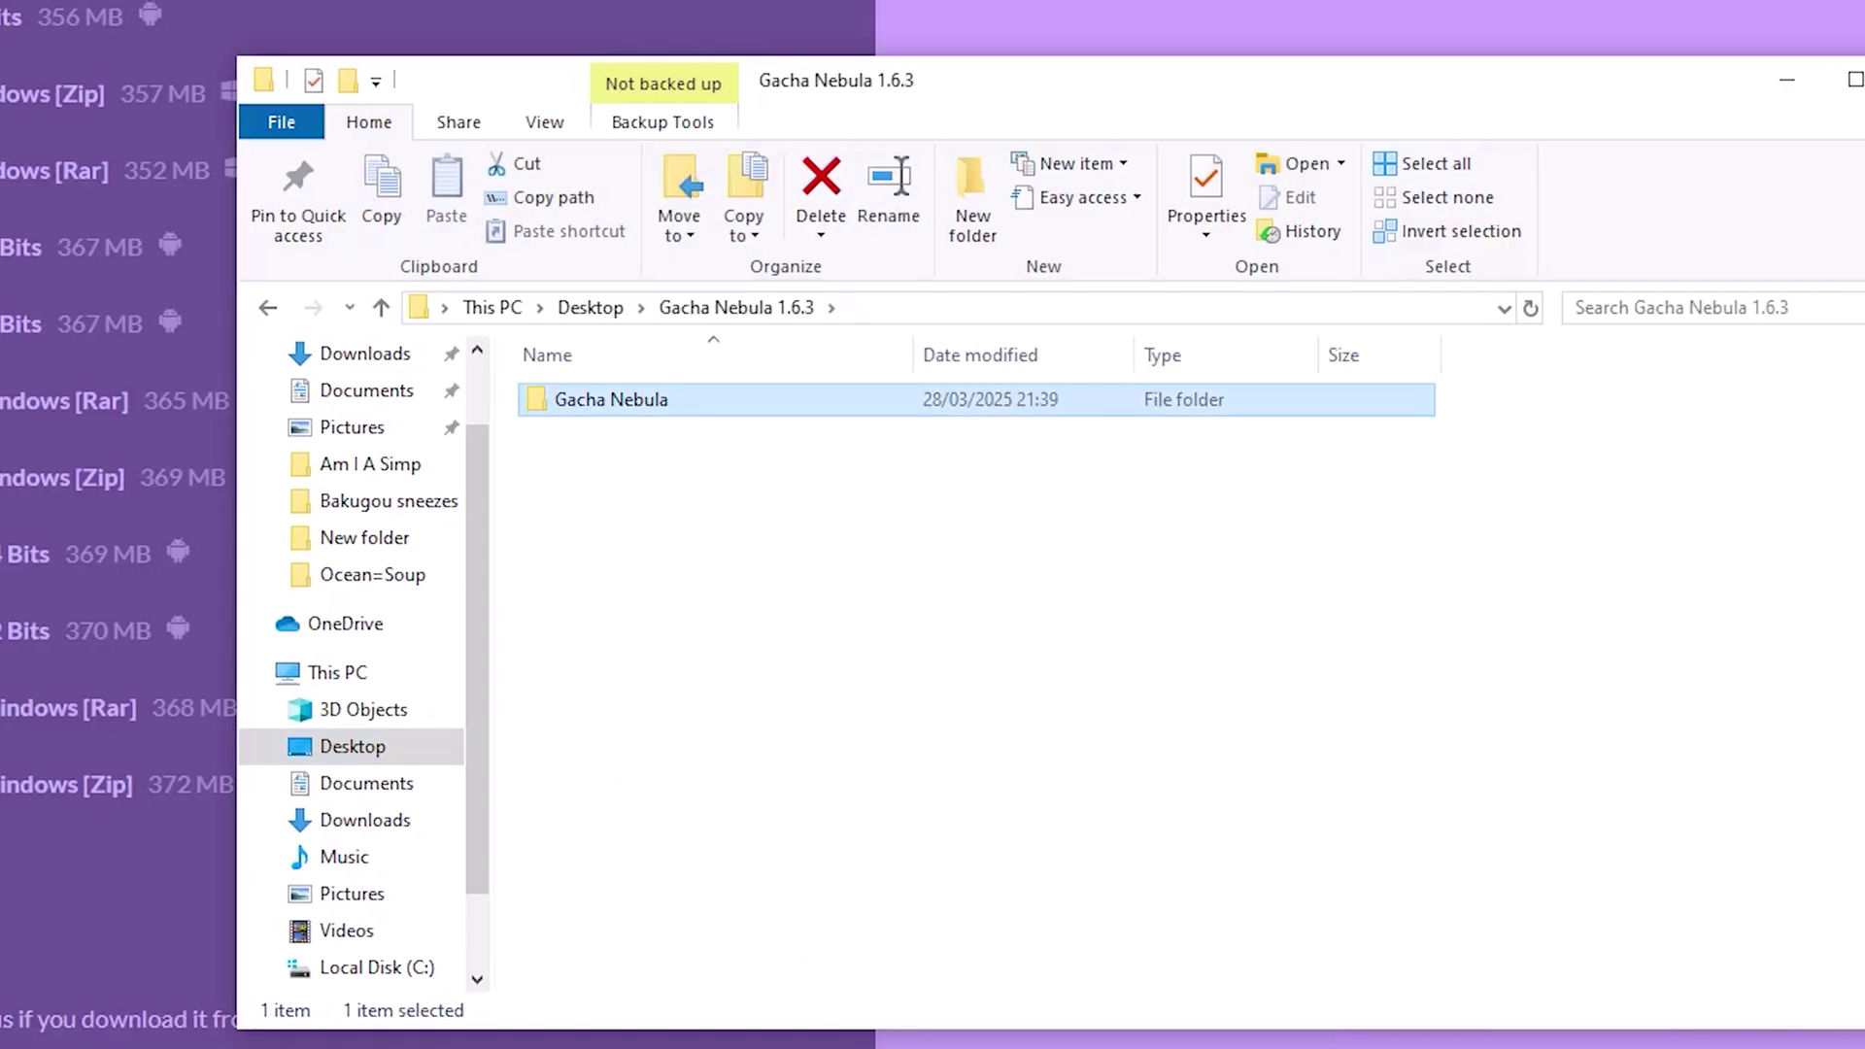